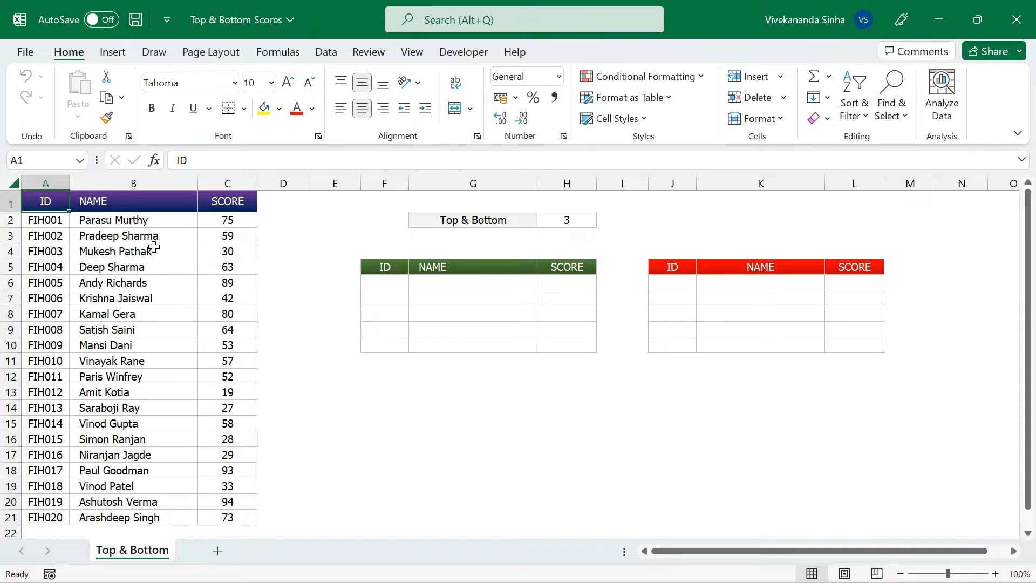
left_click(222, 200)
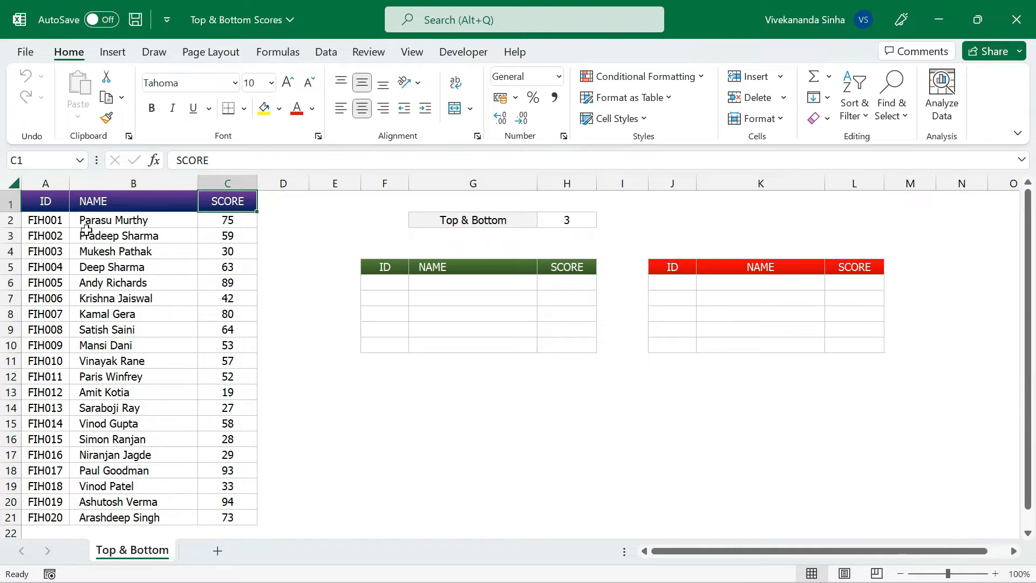
left_click_drag(38, 207, 227, 306)
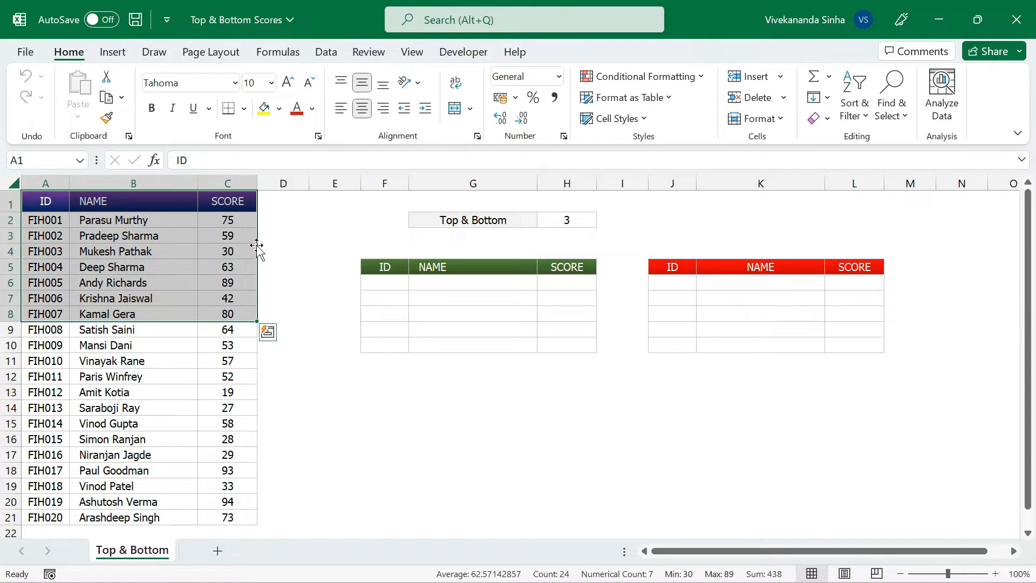
left_click_drag(239, 220, 239, 294)
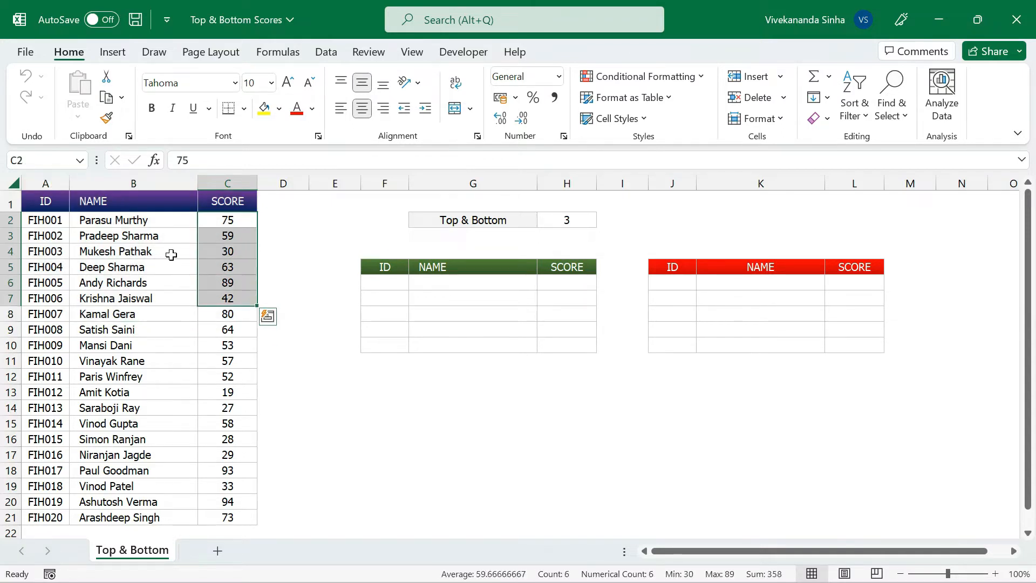
left_click_drag(44, 201, 238, 282)
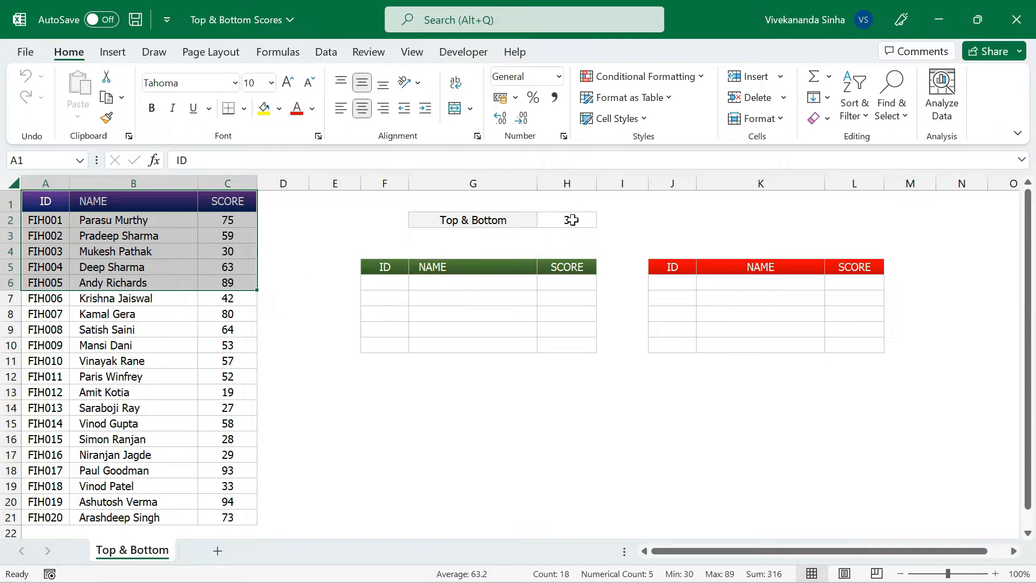
Set the Top & Bottom count in cell H2 to 5
left_click(570, 218)
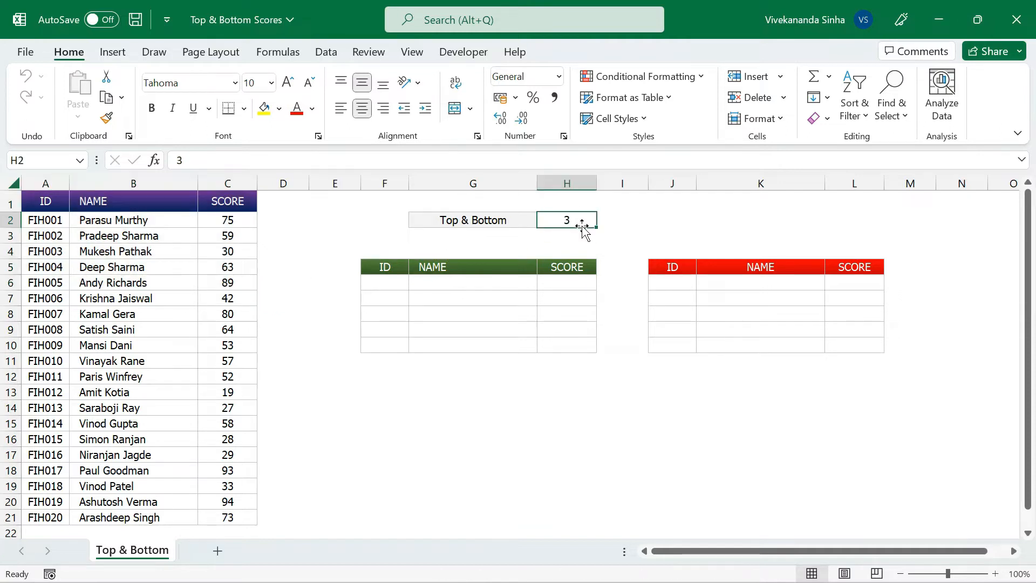
type("5")
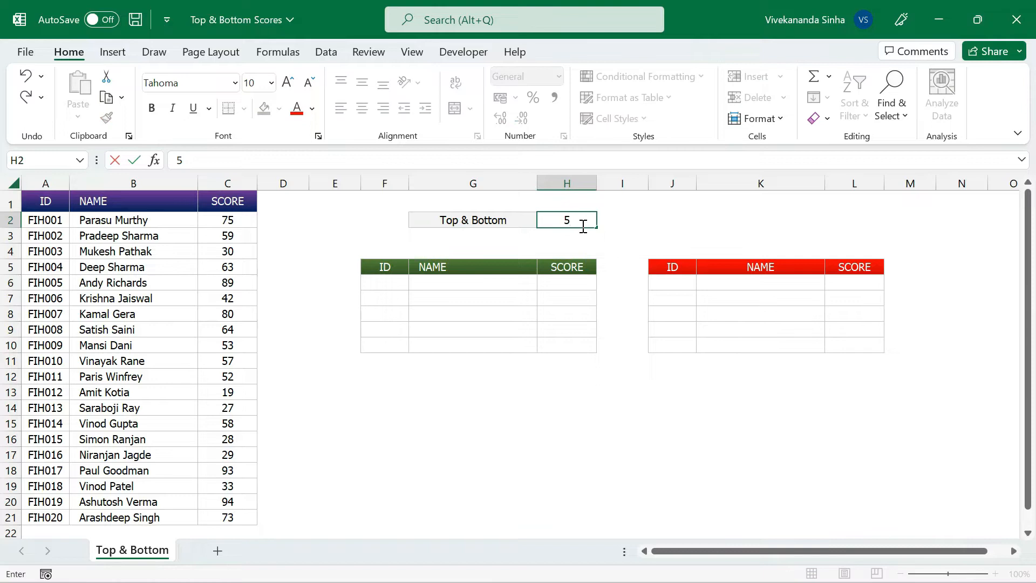
key("Return")
Start a FILTER formula in cell F6 of the green table, with the data range A2:C21 as its array
left_click_drag(397, 280, 585, 348)
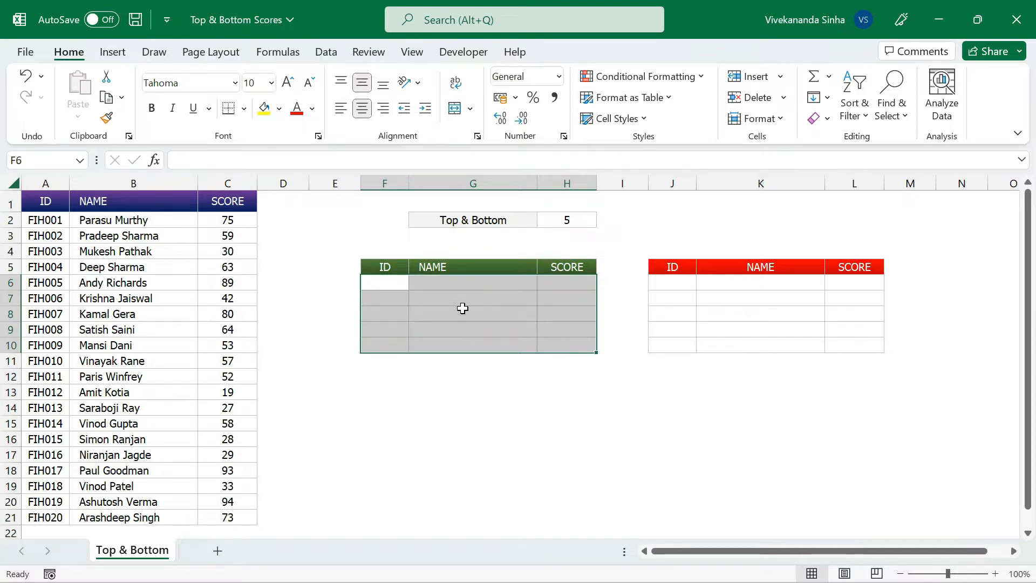
left_click(379, 289)
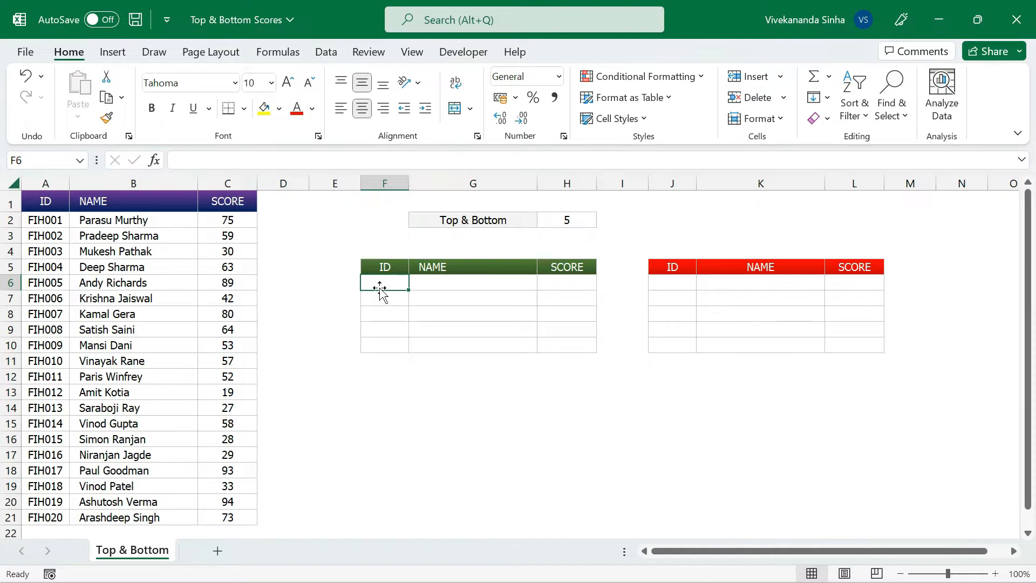
type("=")
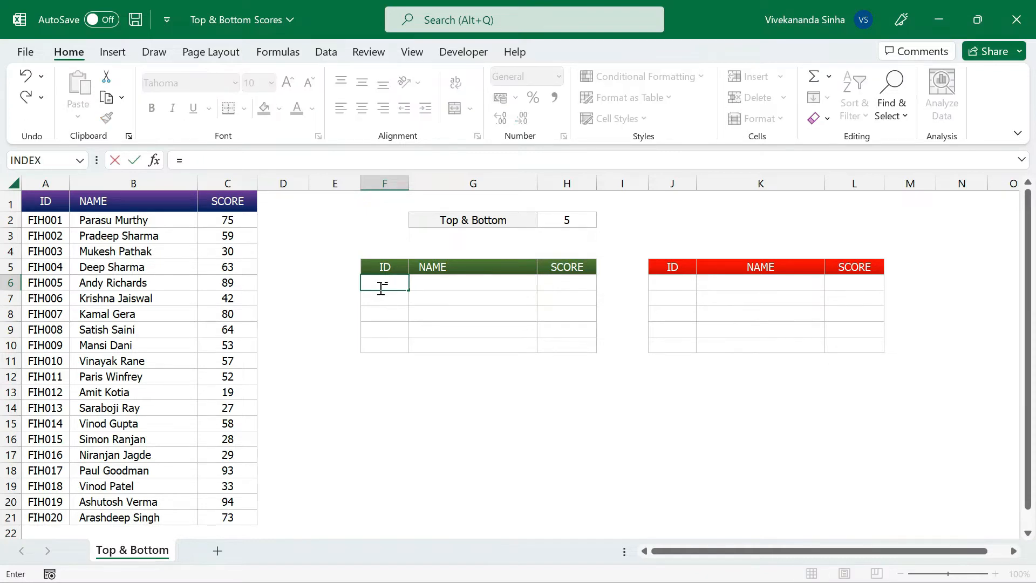
type("filter")
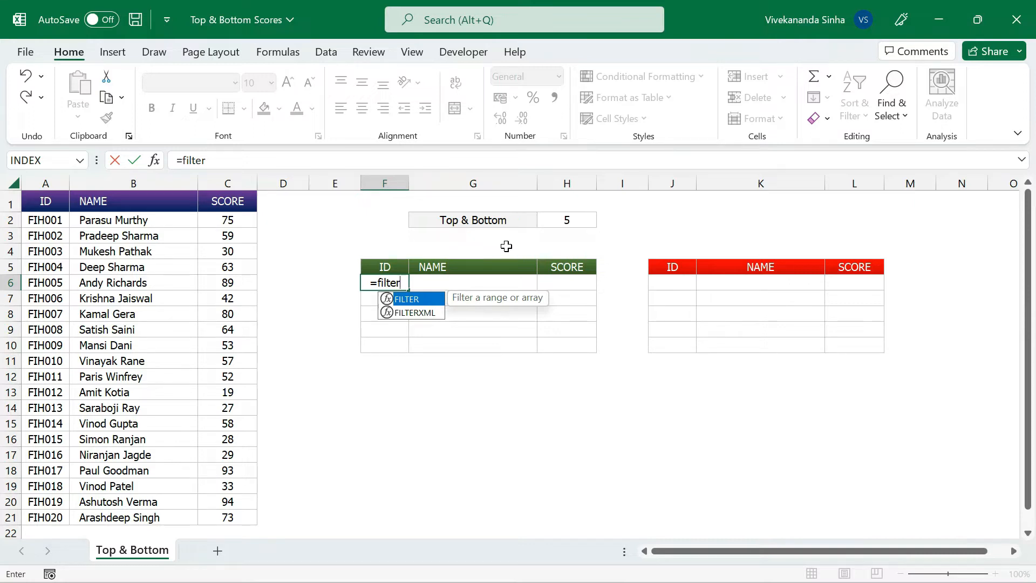
key("Tab")
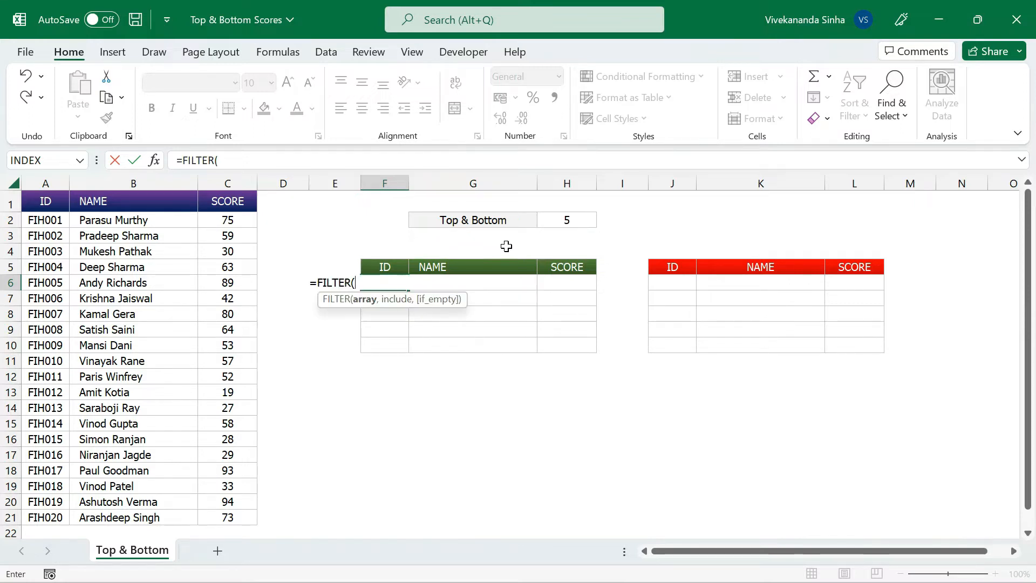
left_click(34, 222)
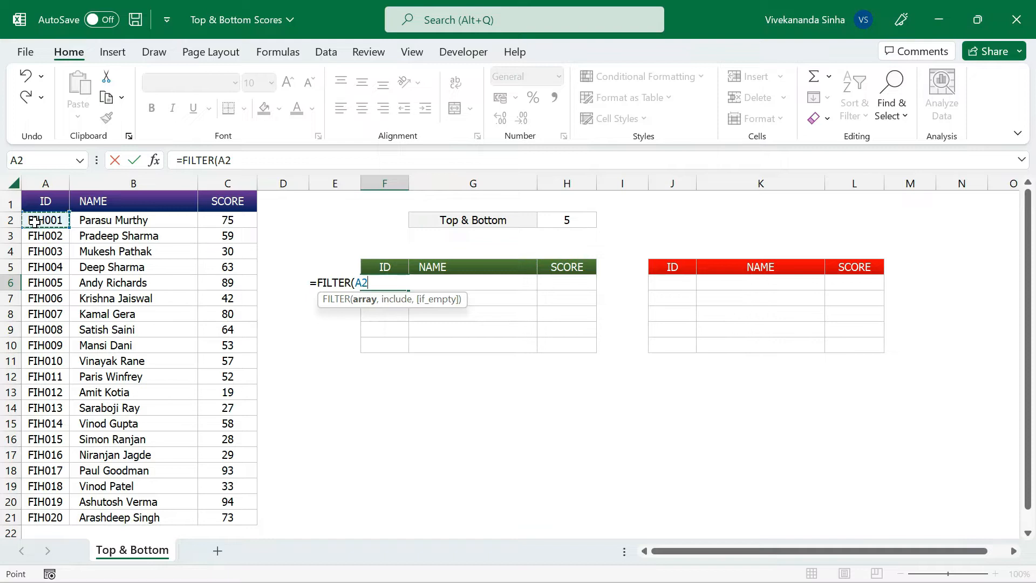
key("ctrl+shift+Right")
key("ctrl+shift+Down")
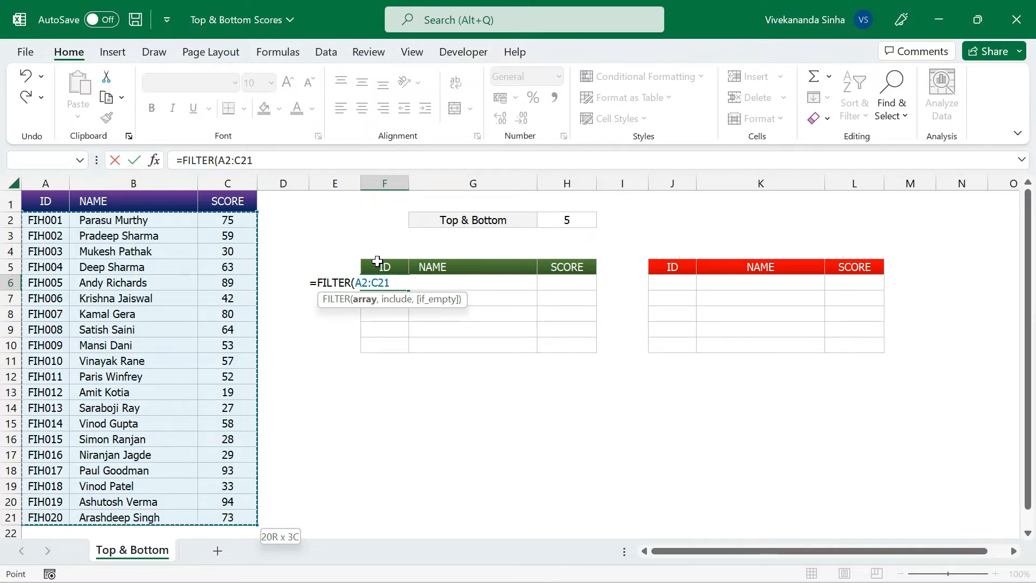
type(",")
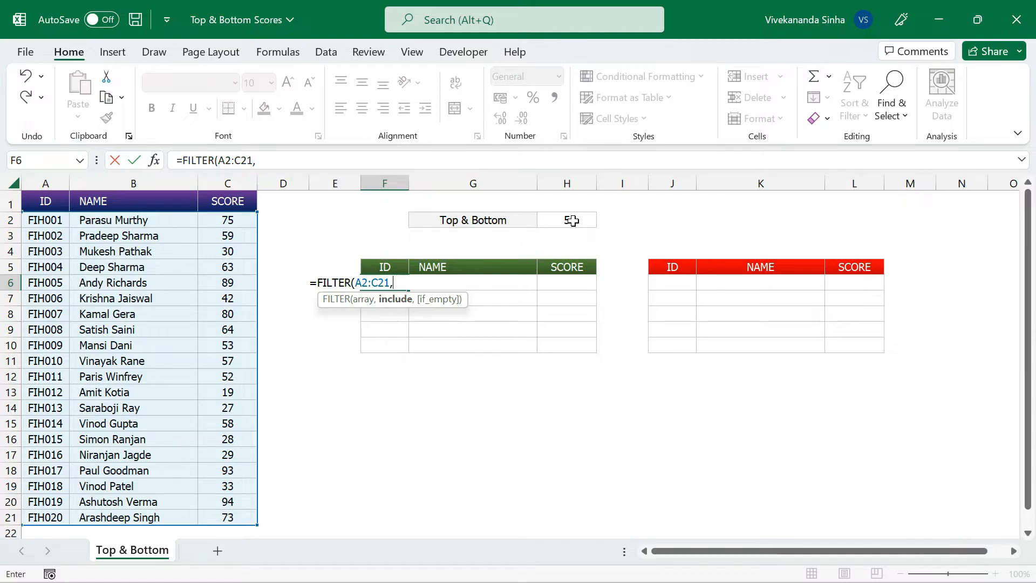
Complete the FILTER formula with the include condition C2:C21>=LARGE(C2:C21,H2) and enter it
left_click(230, 222)
key("ctrl+shift+Down")
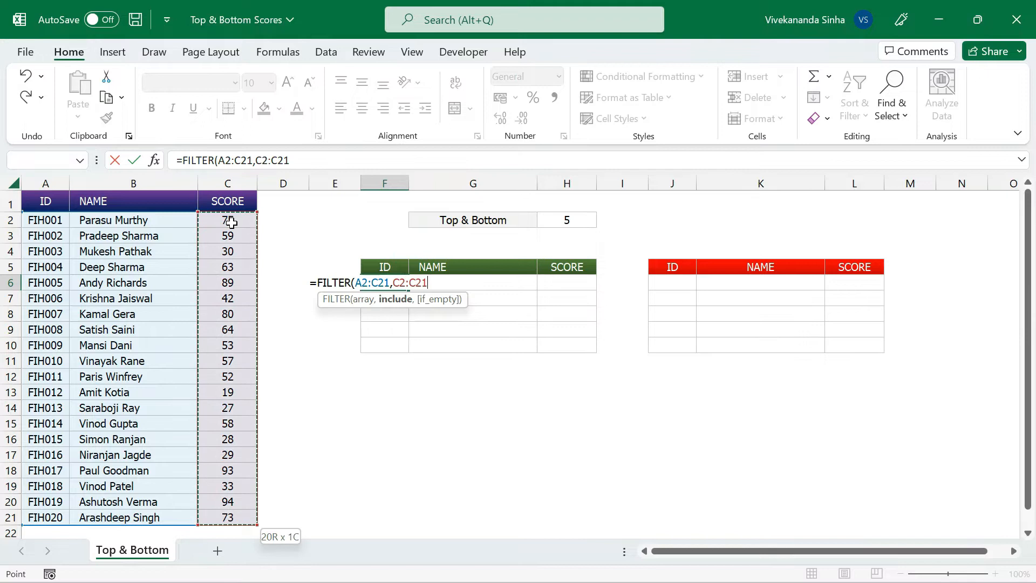
type(">=")
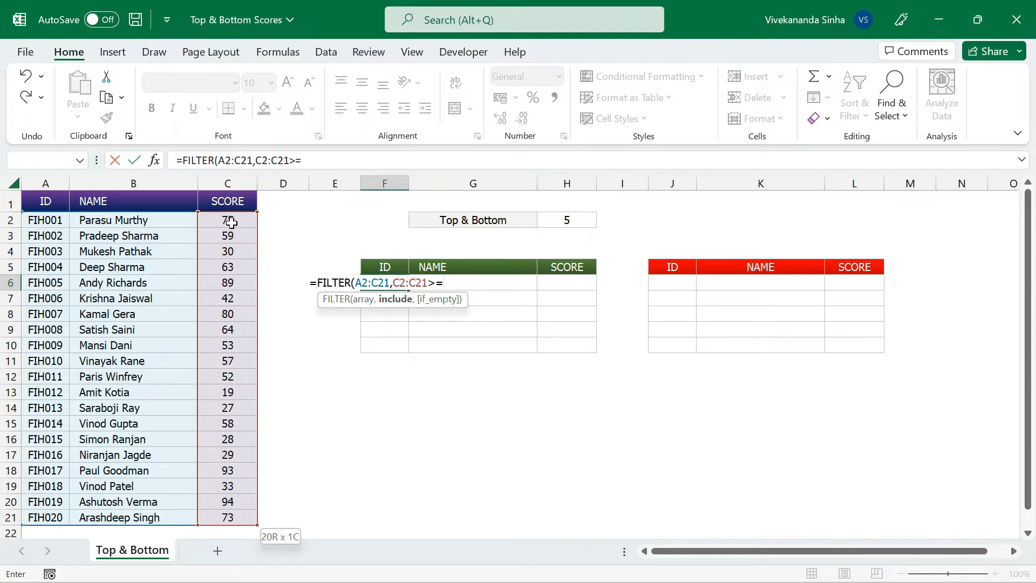
type("lar")
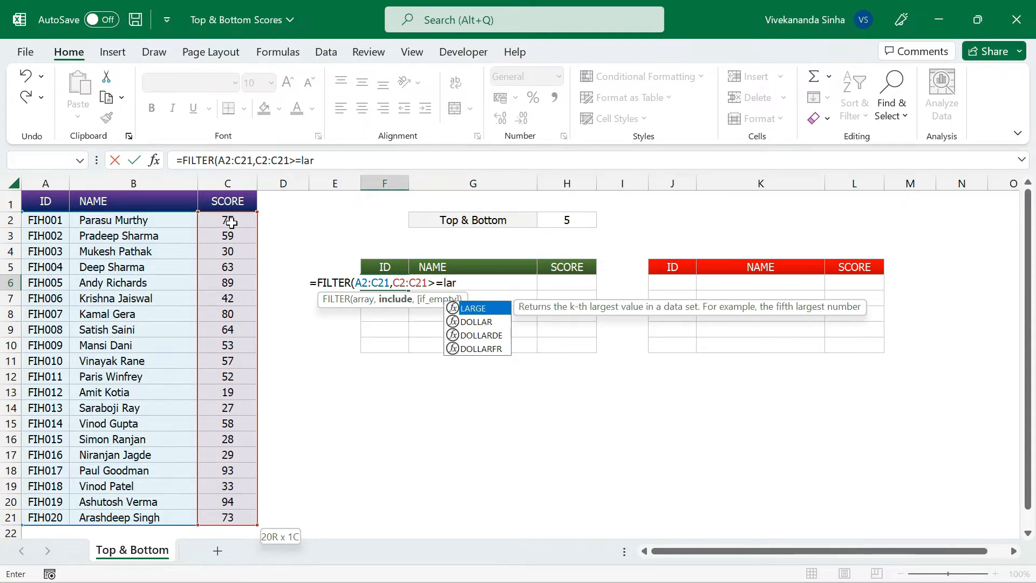
type("ge(")
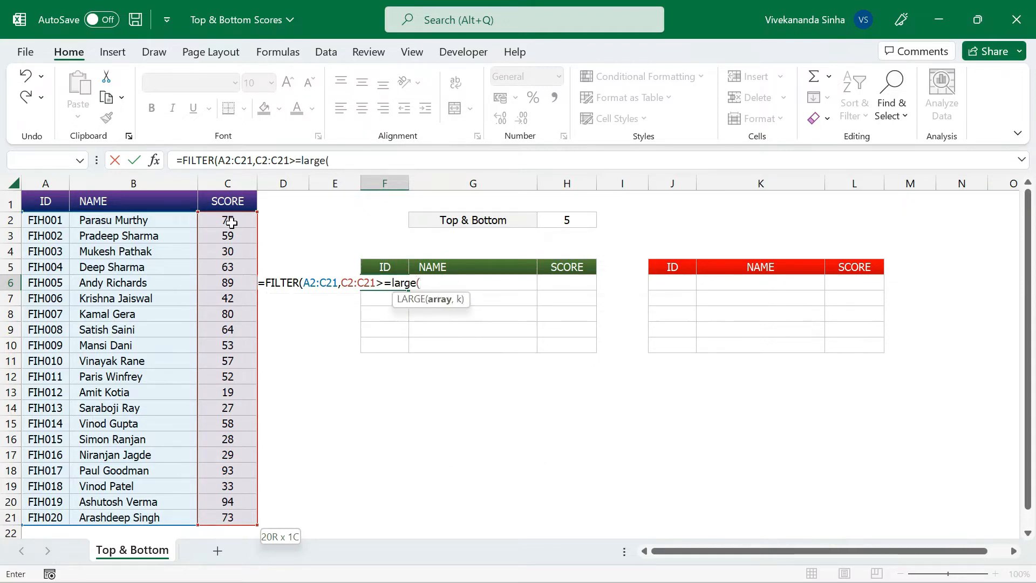
left_click(214, 220)
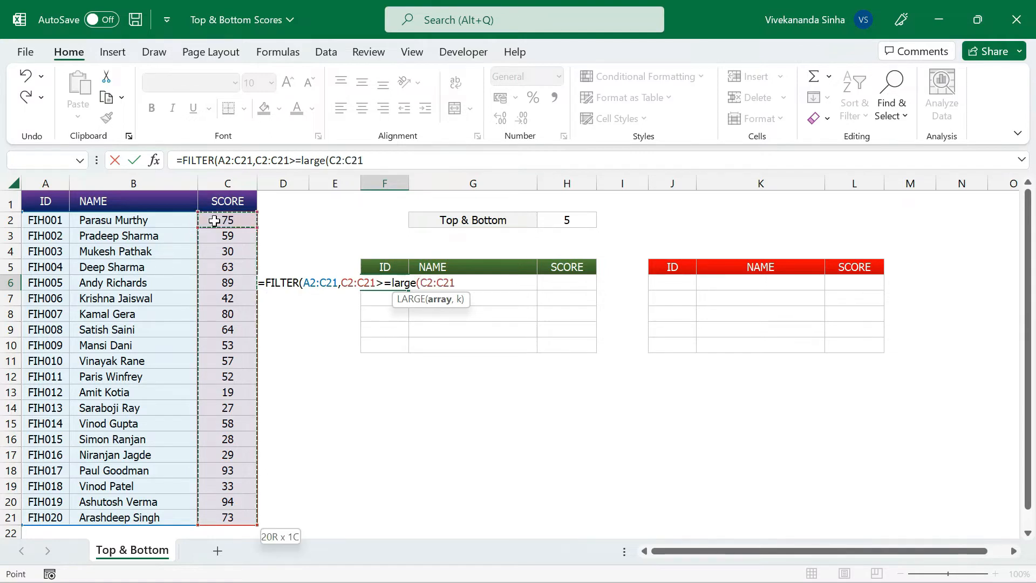
key("ctrl+shift+Down")
type(",")
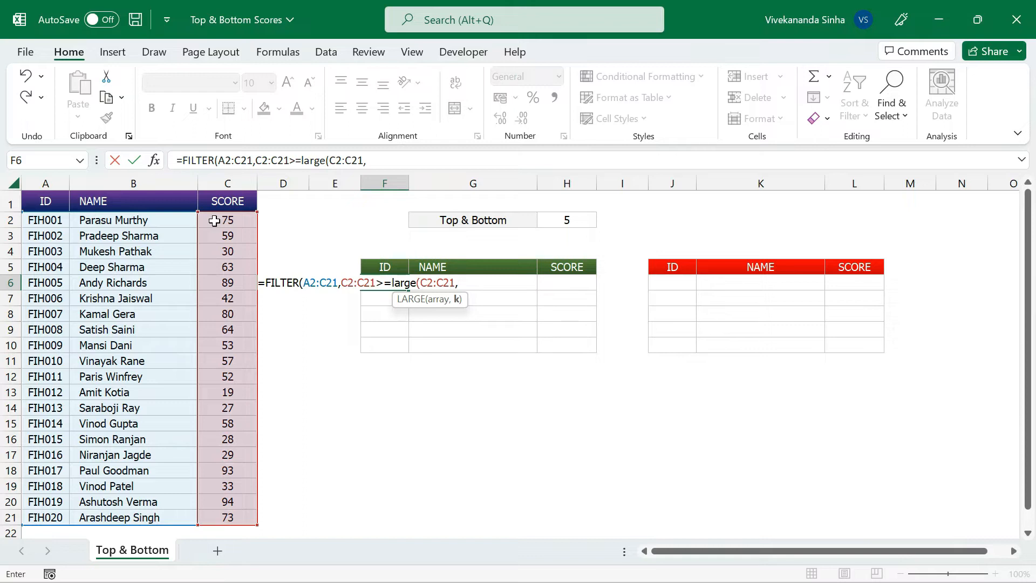
left_click(567, 221)
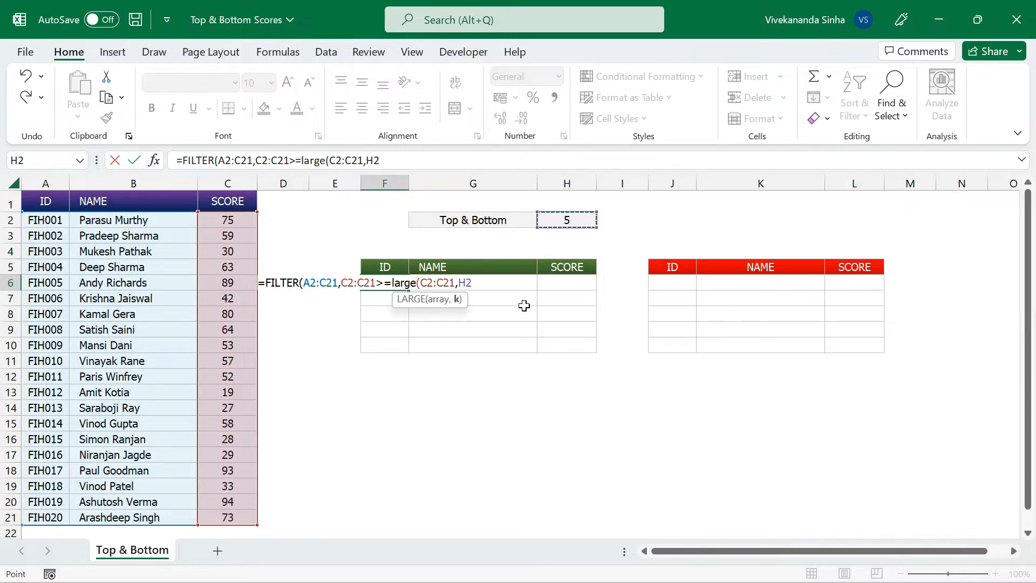
type(")")
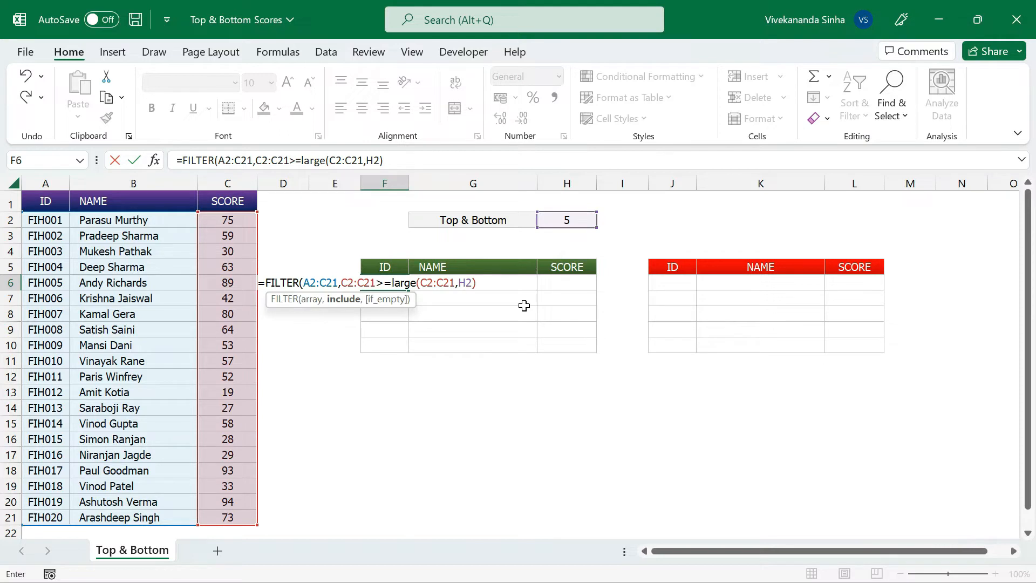
type(")")
key("Return")
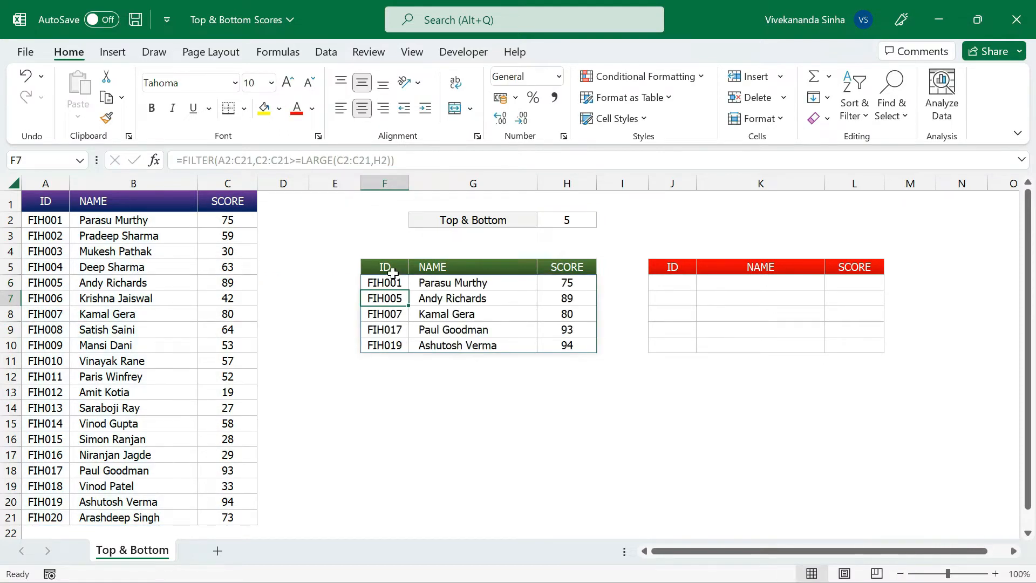
Set the Top & Bottom count in cell H2 to 3
left_click(570, 282)
left_click_drag(570, 282, 569, 348)
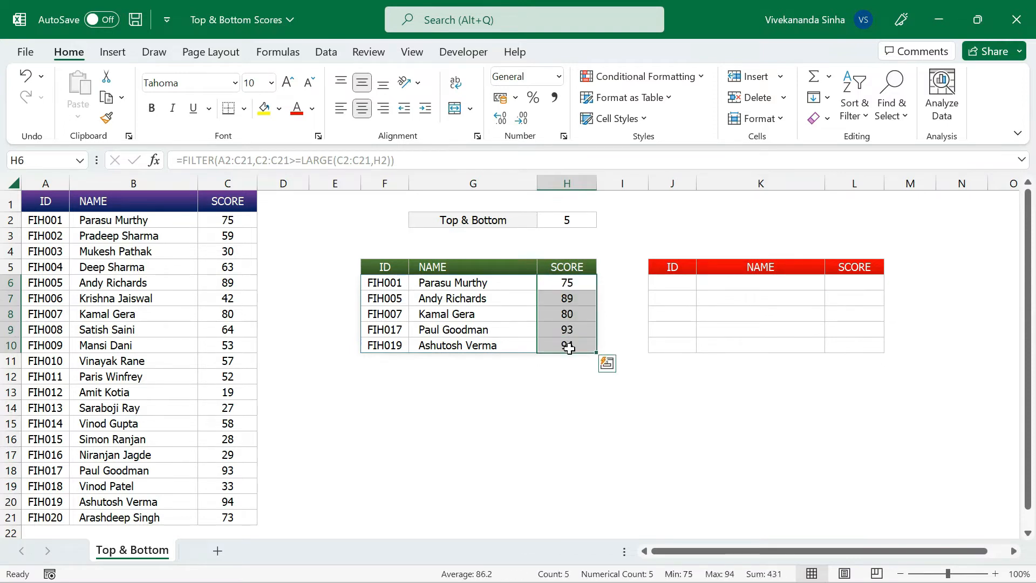
left_click(555, 220)
type("3")
key("Return")
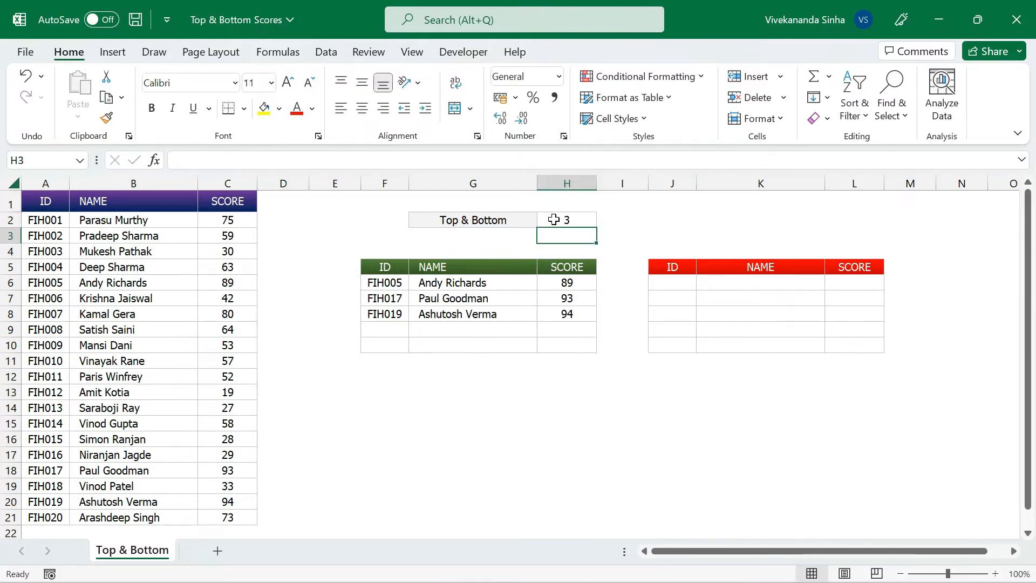
Examine the spilled FILTER formula and the order of the scores in the green table against the source data
left_click(378, 326)
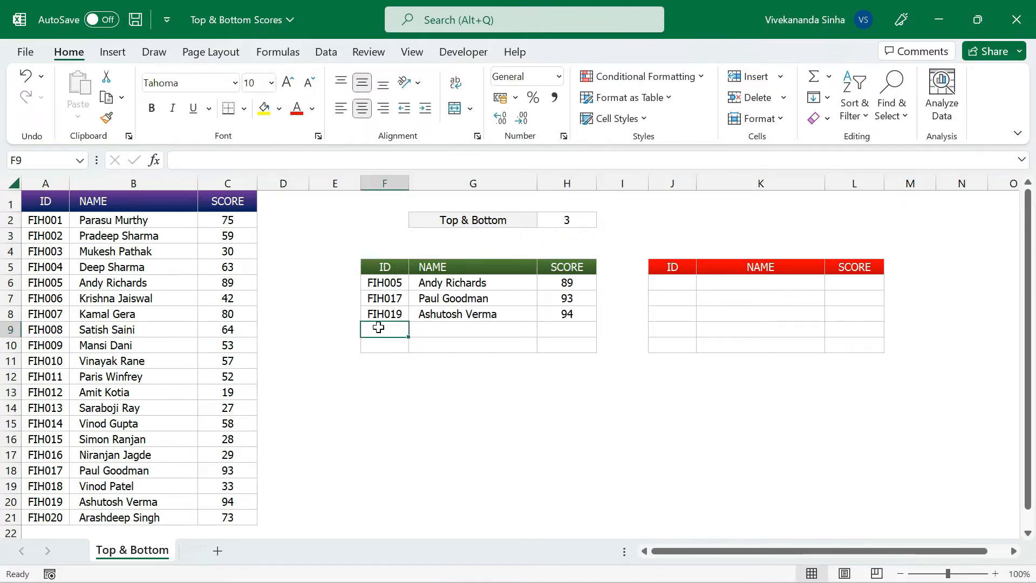
key("Up")
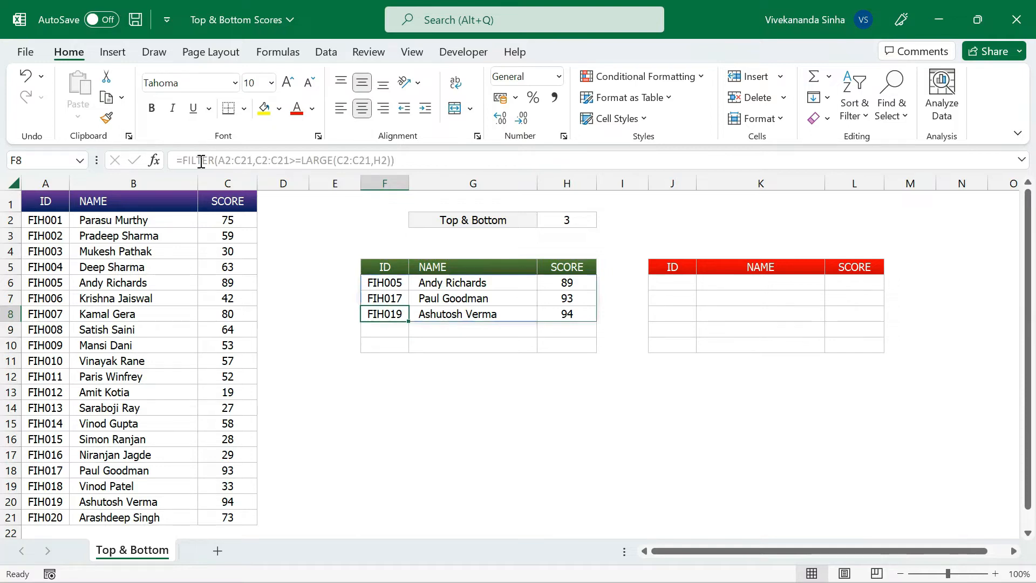
key("Up")
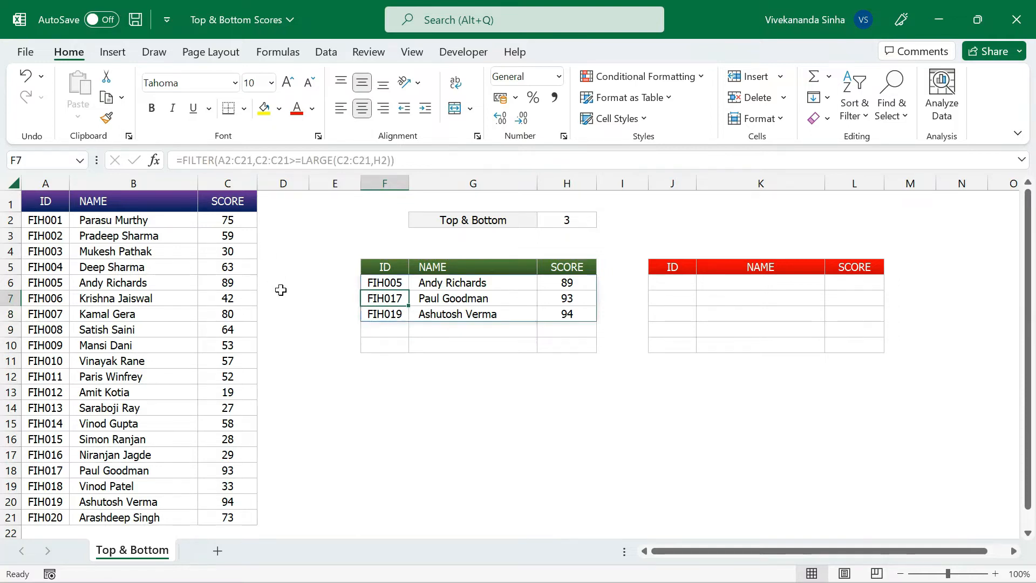
key("Up")
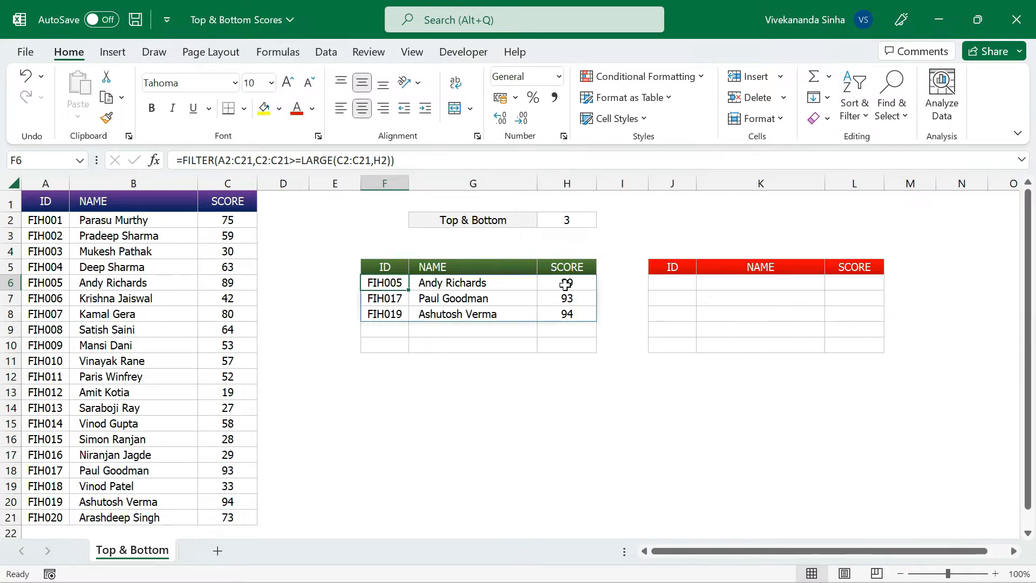
left_click(564, 314)
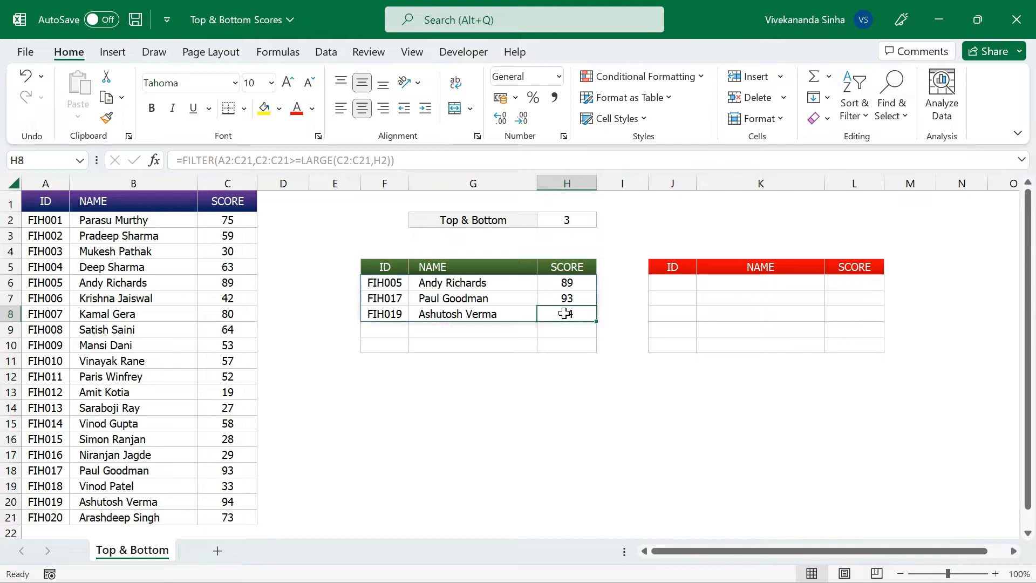
left_click(546, 294)
left_click(566, 281)
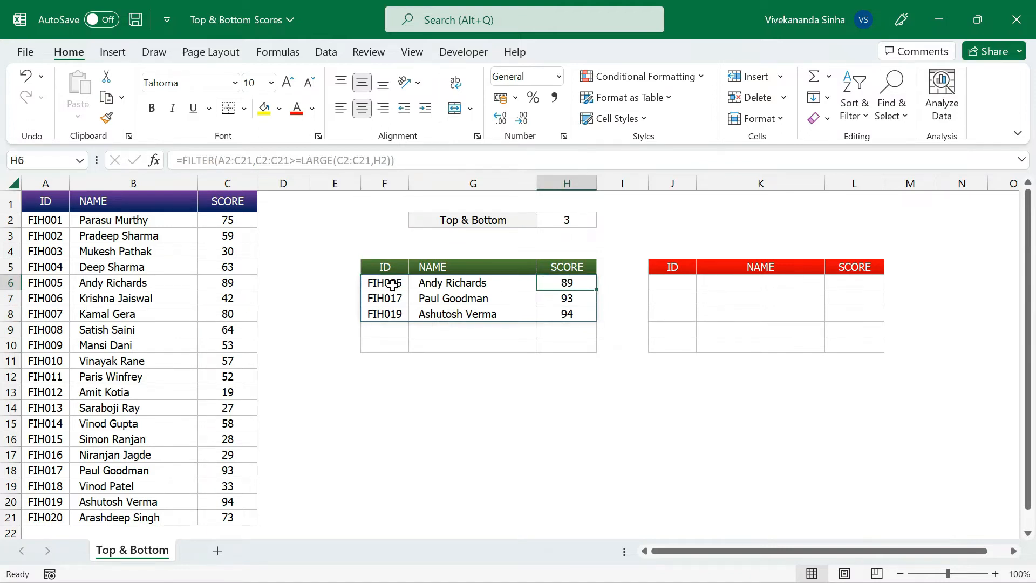
left_click_drag(59, 223, 214, 367)
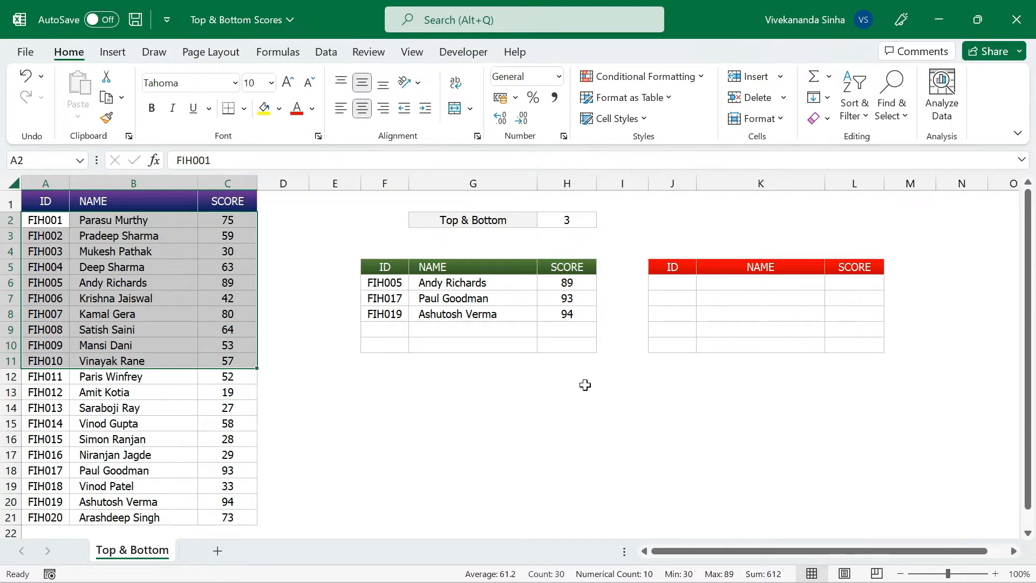
Wrap the FILTER formula in F6 in a SORT function with sort index 3 and descending order (-1), and enter it
left_click(396, 284)
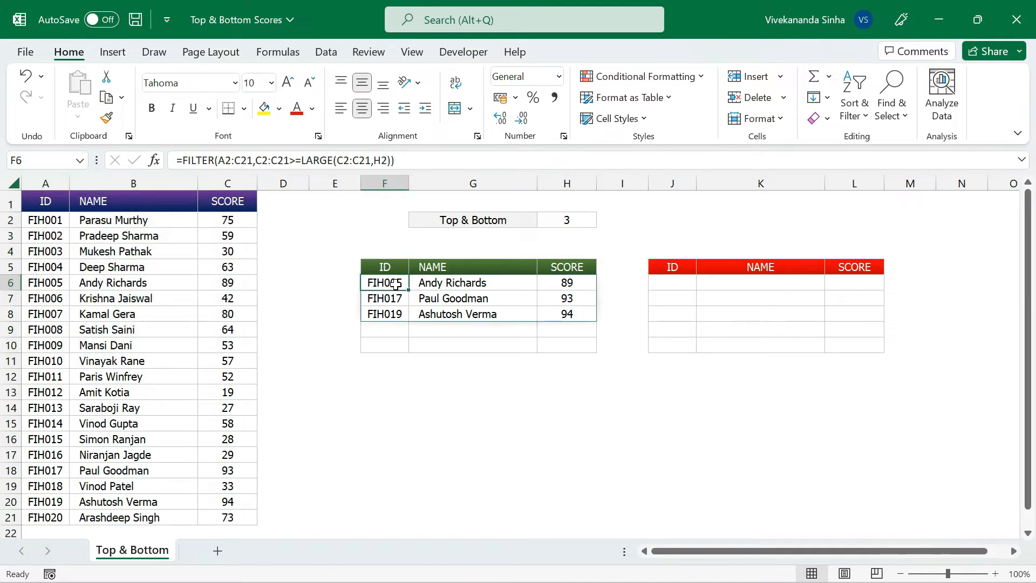
left_click(180, 157)
type("sort")
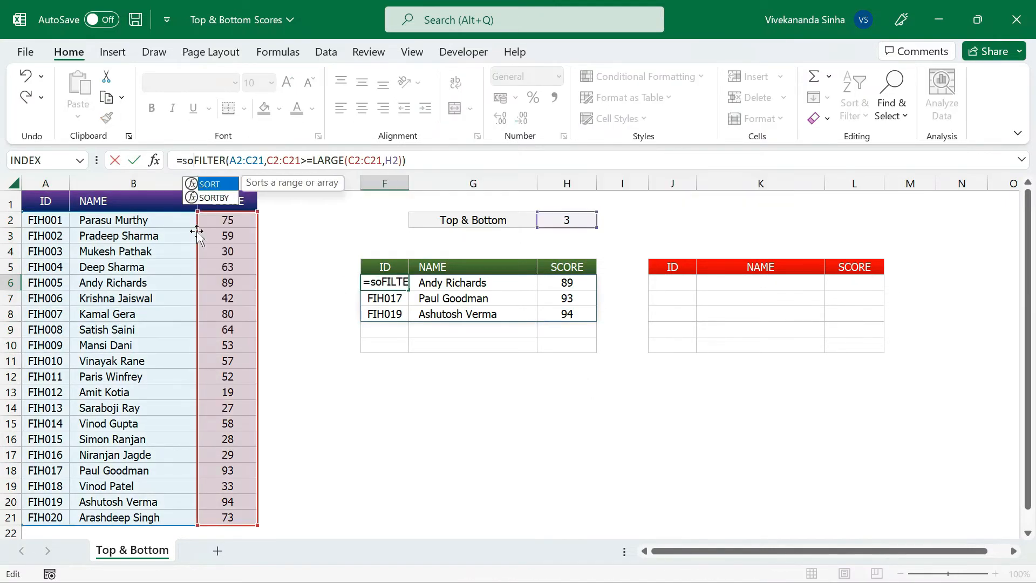
type("(")
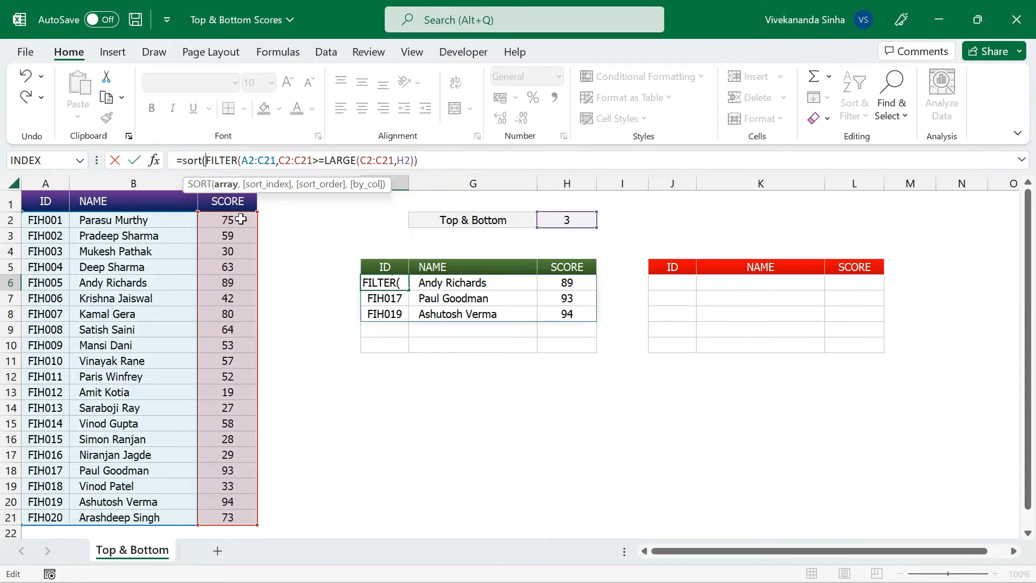
left_click(231, 185)
left_click(434, 160)
type(",")
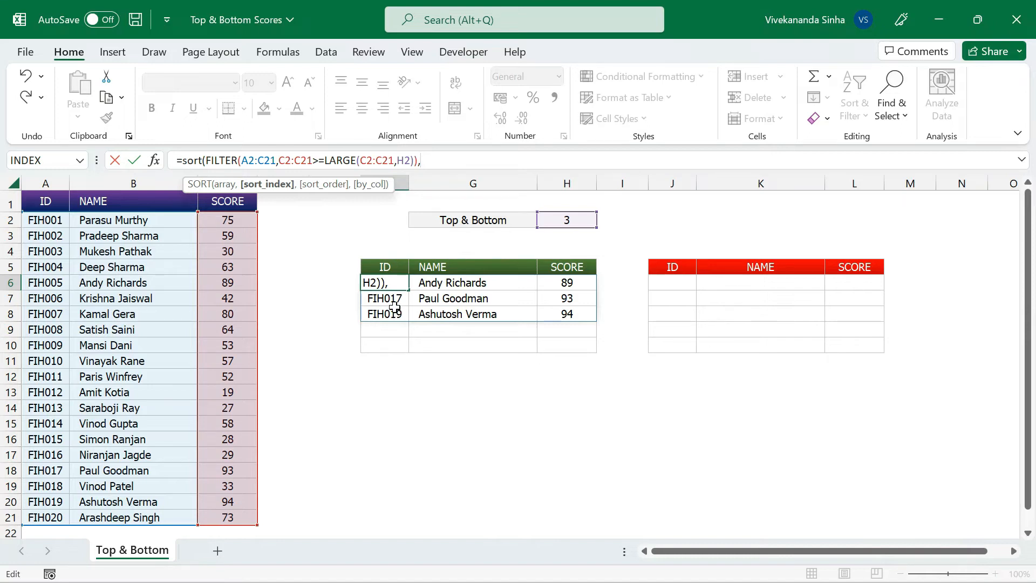
type("3,")
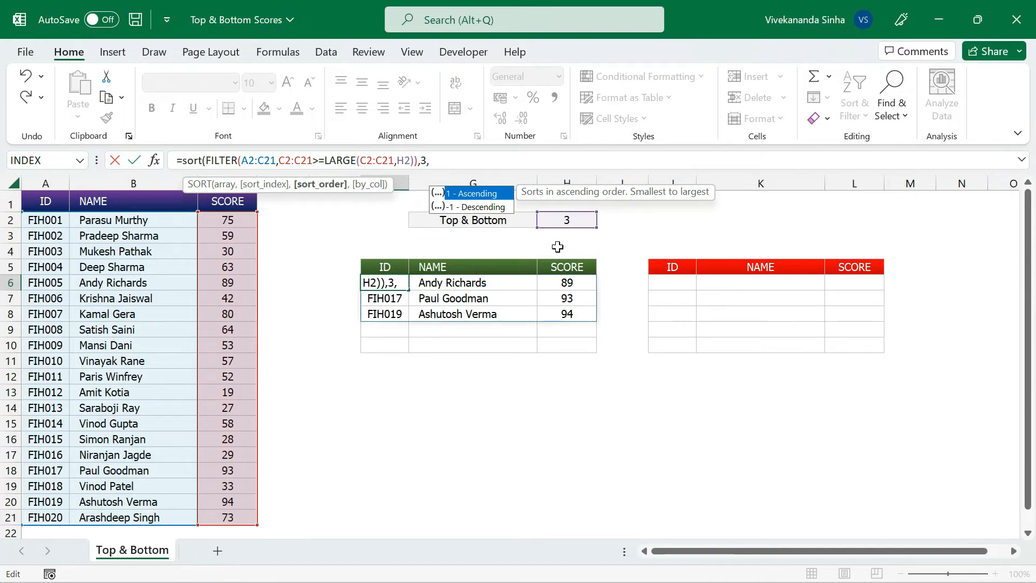
double_click(492, 207)
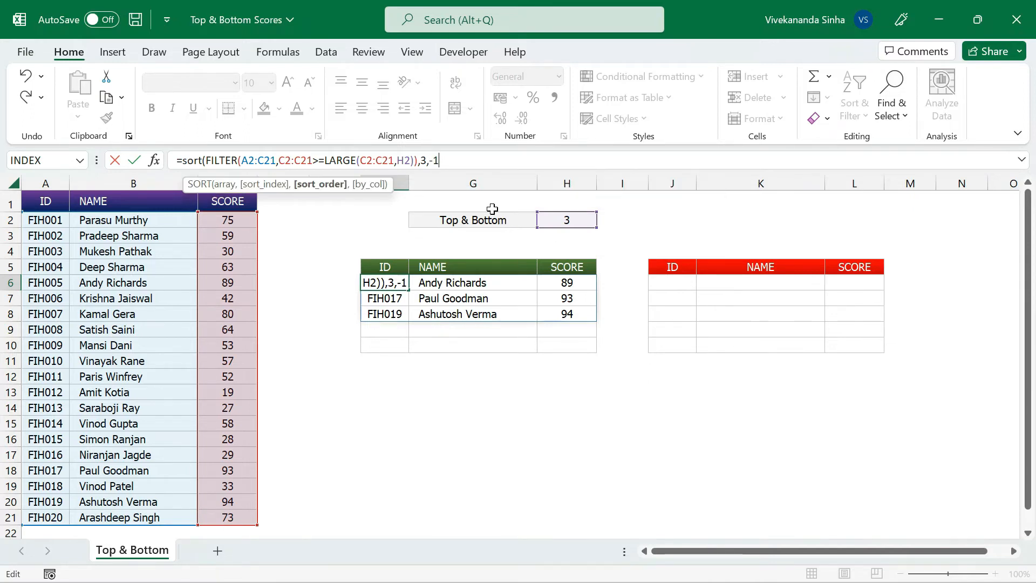
type(")")
key("Return")
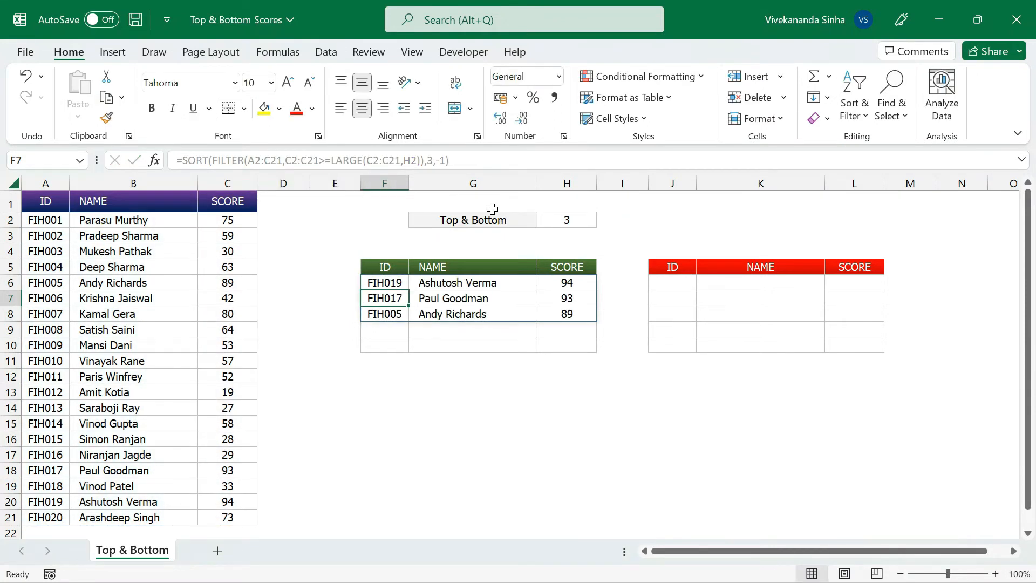
Check the sorted scores in the green table, then test the Top & Bottom count in H2 with 4, 5 and 7
left_click(584, 281)
left_click(571, 299)
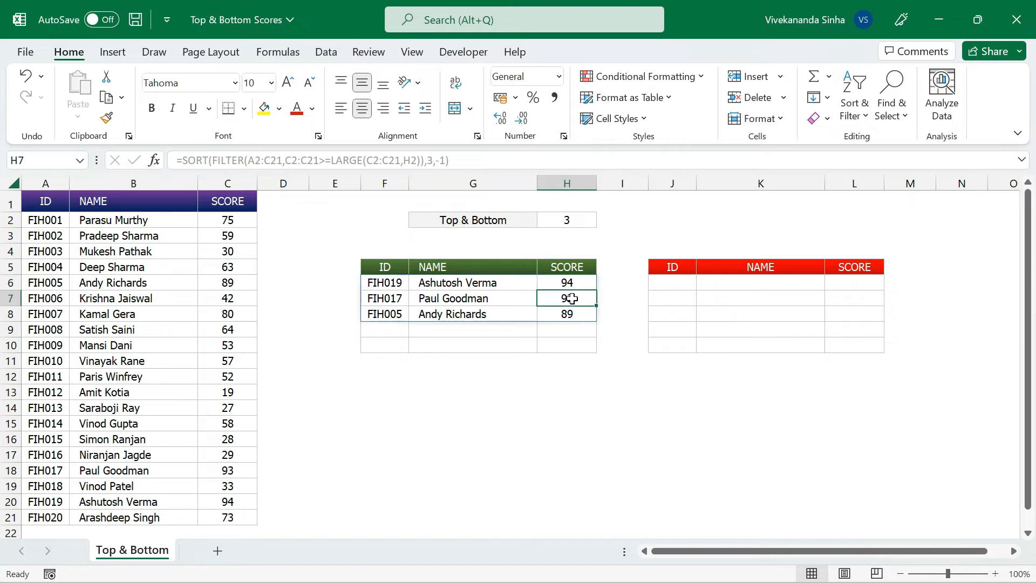
left_click(566, 314)
left_click(554, 218)
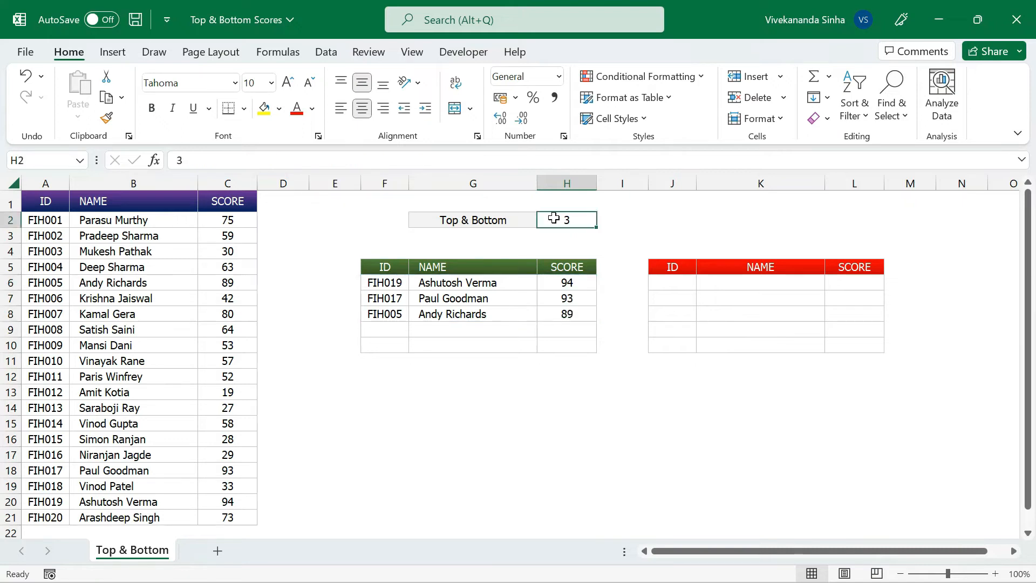
type("4")
key("ctrl+Return")
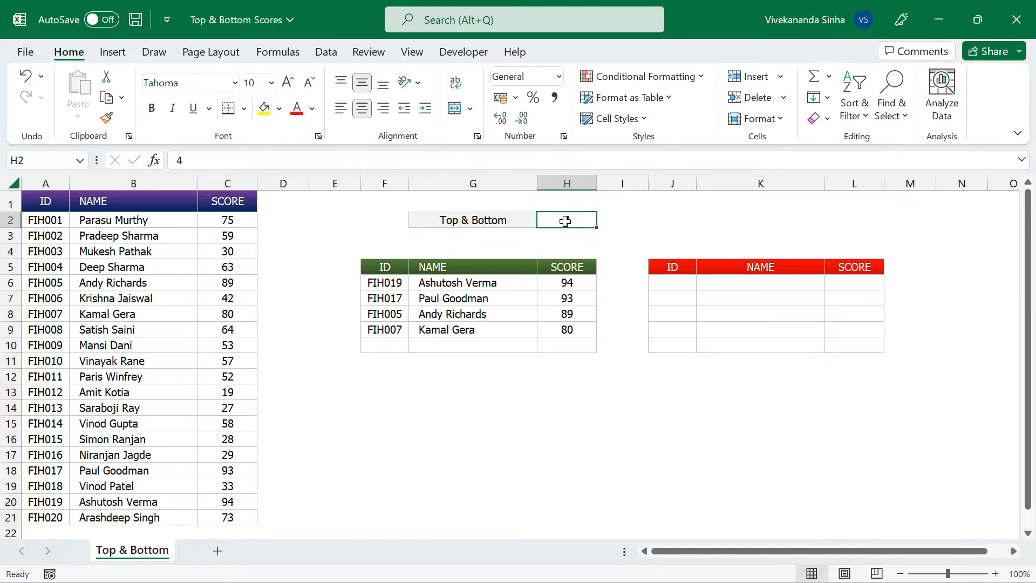
type("5")
key("Return")
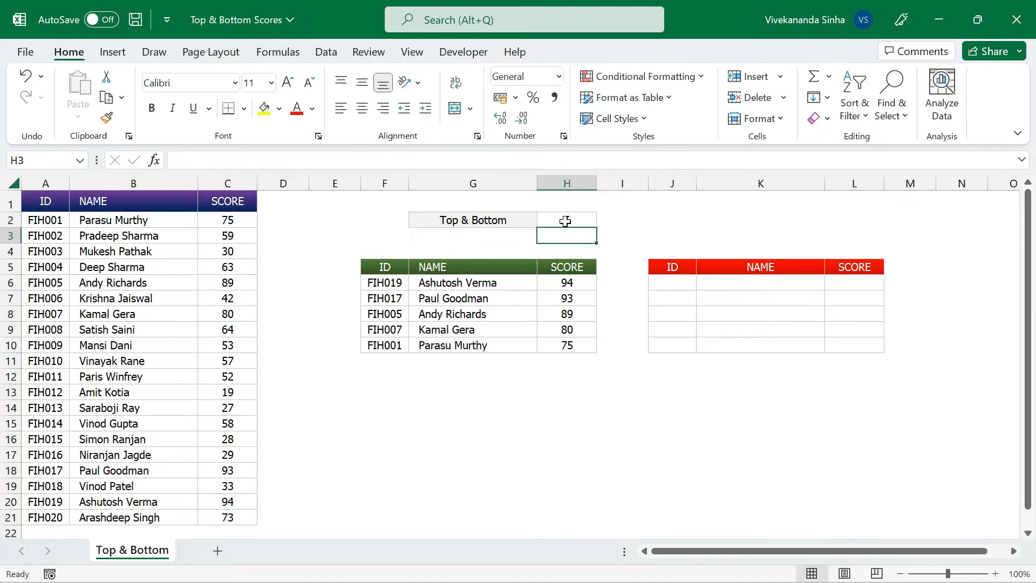
left_click(565, 221)
type("7")
key("Return")
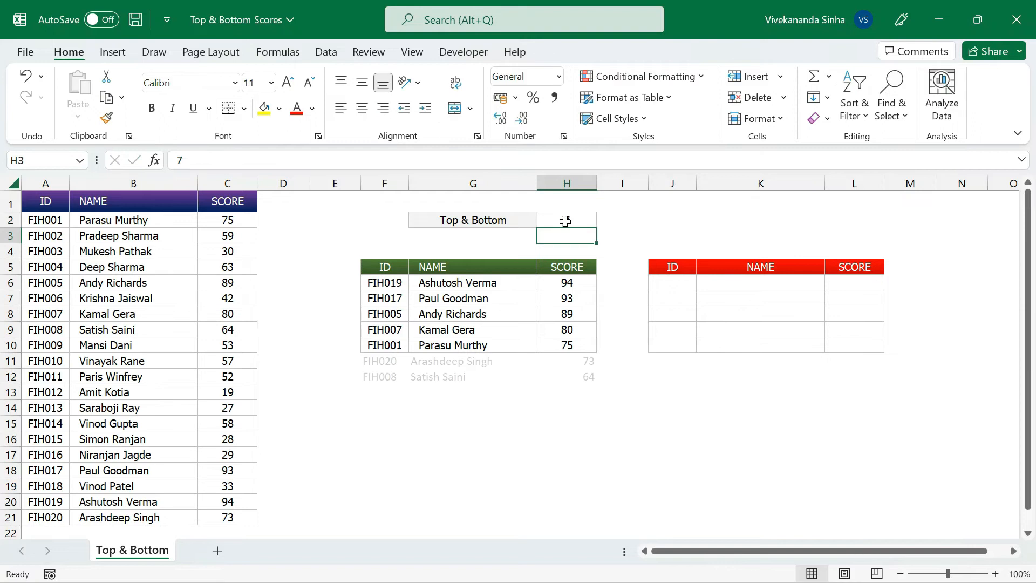
Try entering abc in cell F12 inside the spill range, and delete it again
left_click(565, 221)
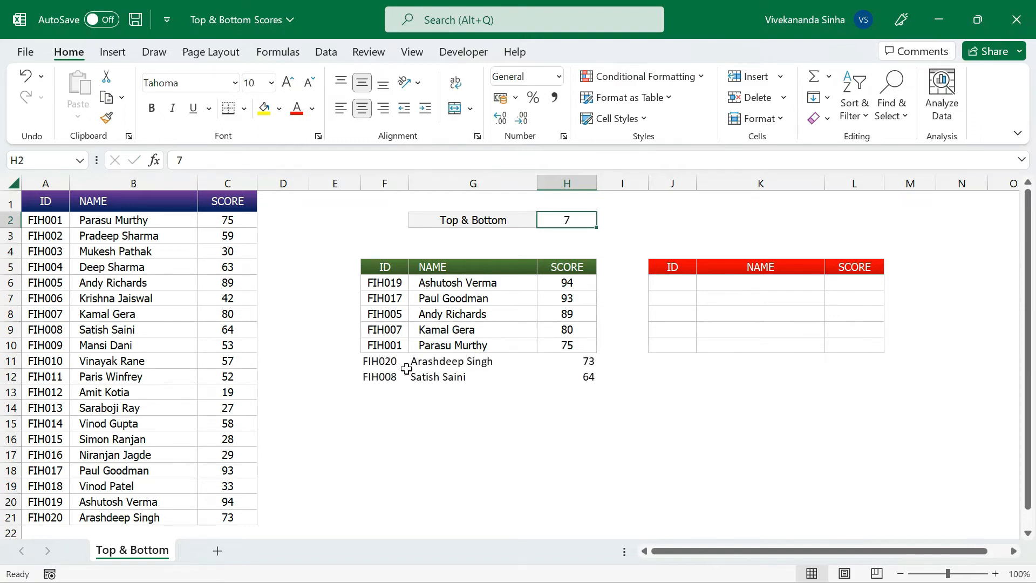
left_click(385, 377)
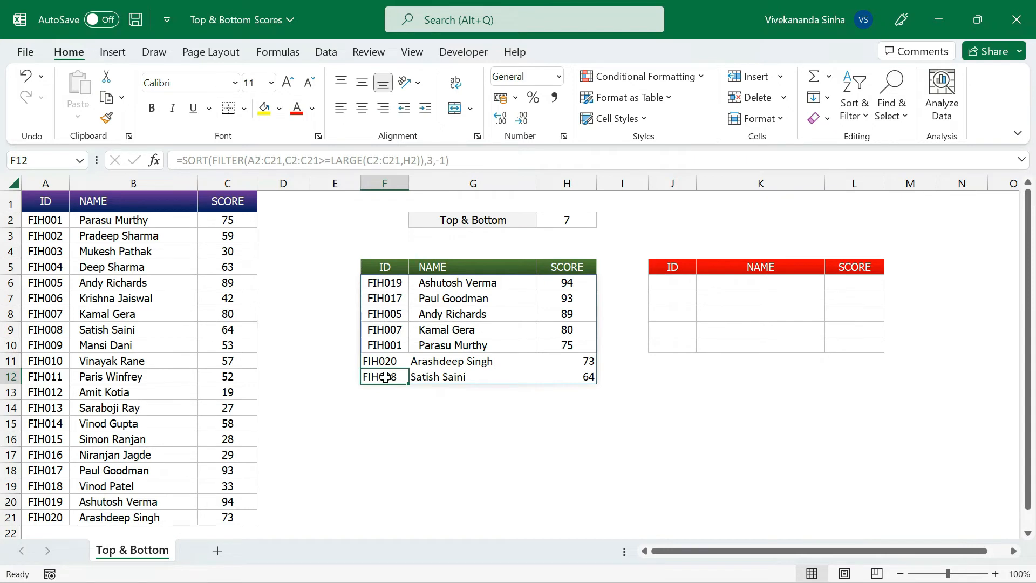
type("abc")
key("Return")
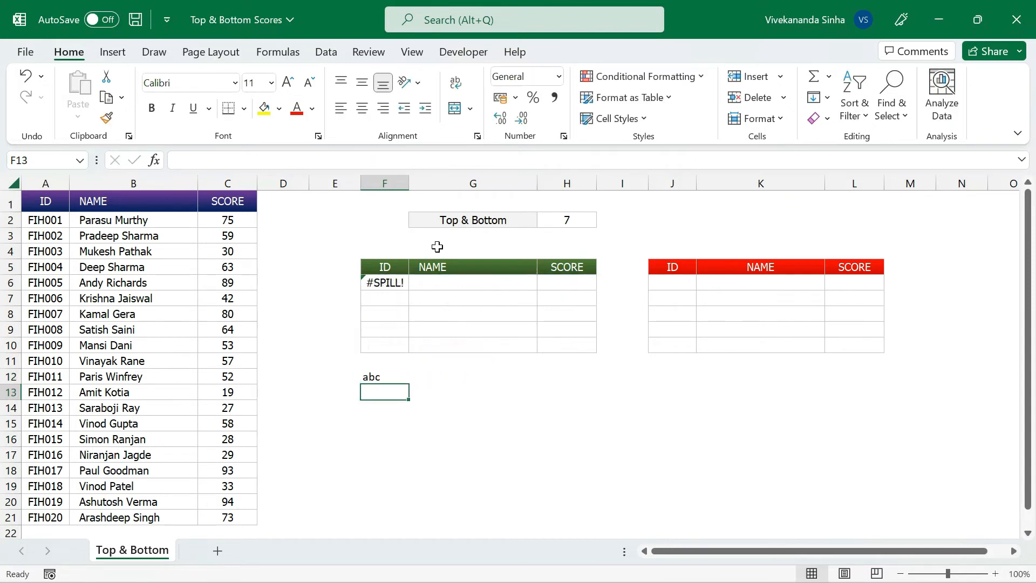
left_click(380, 376)
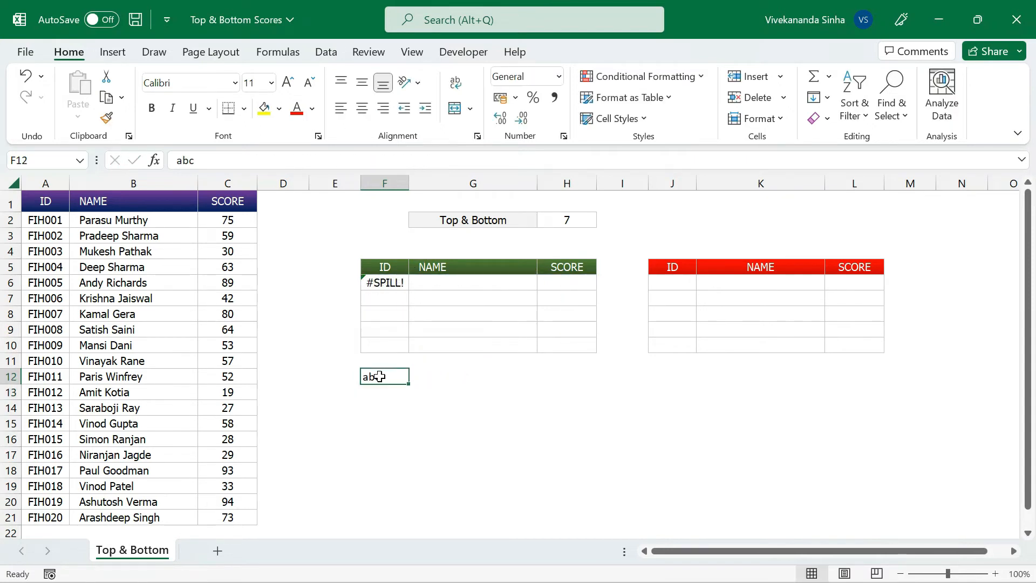
key("Delete")
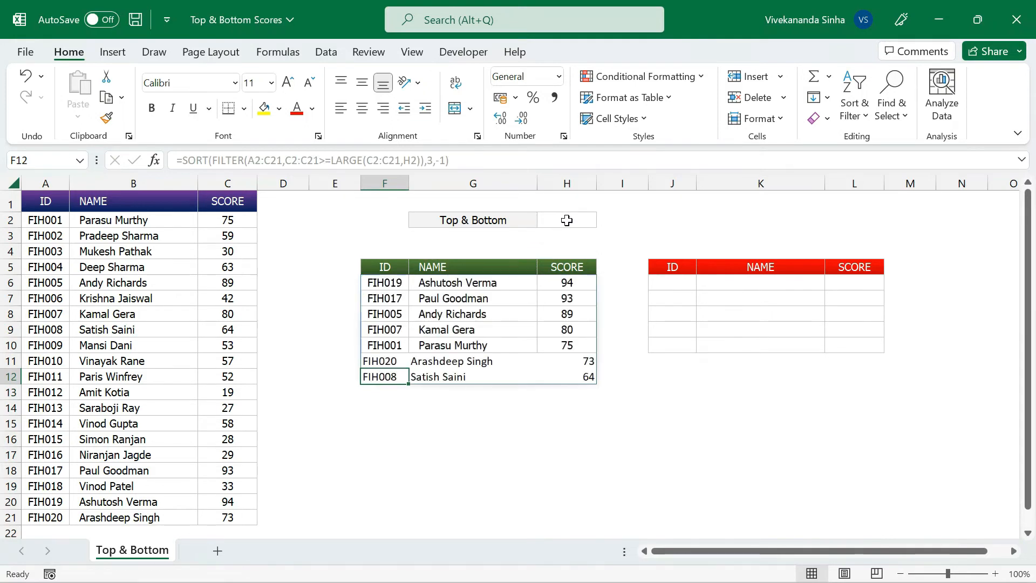
Set the Top & Bottom count in cell H2 back to 3
left_click(566, 220)
type("3")
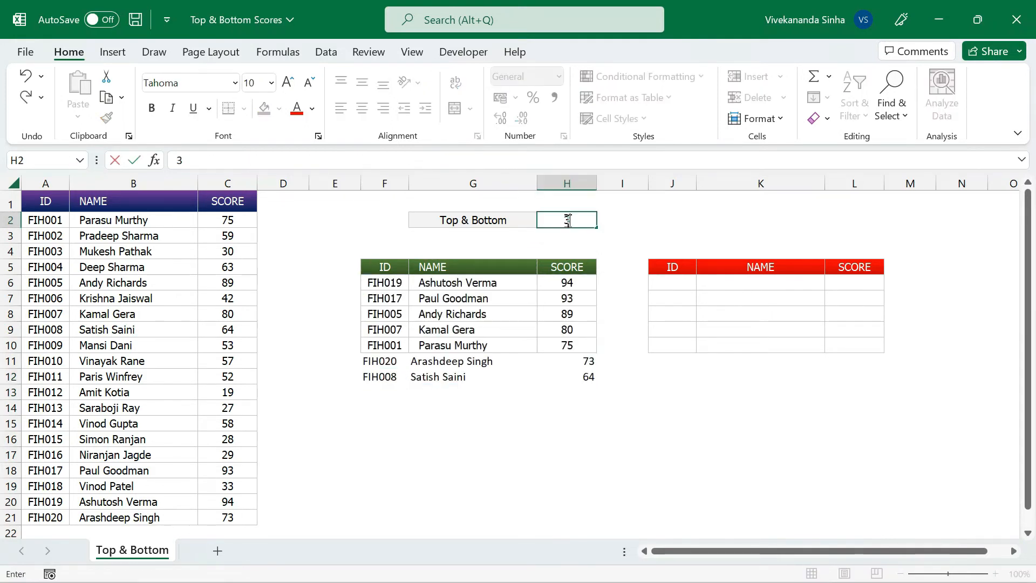
key("shift+Return")
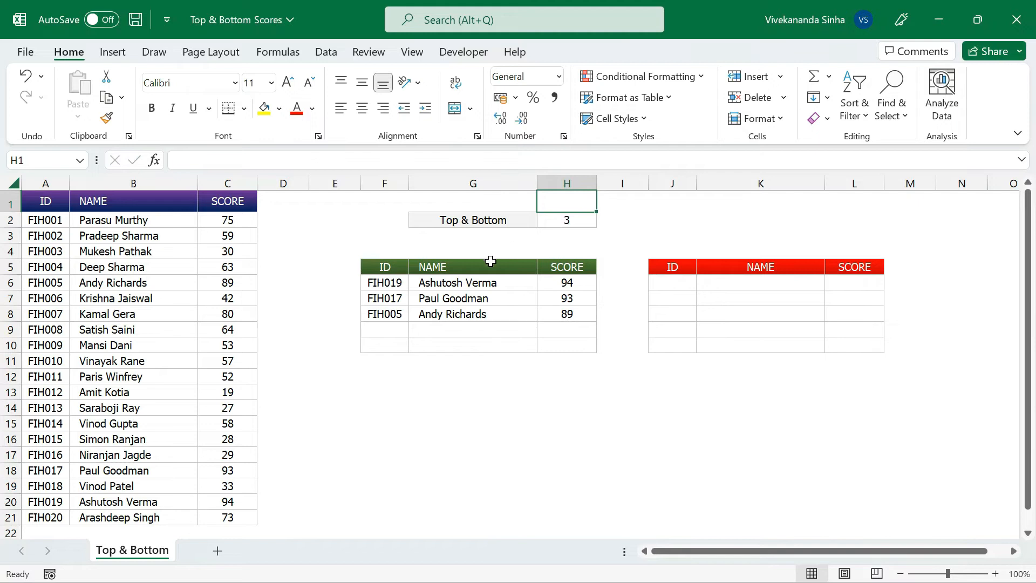
Copy the SORT formula text from F6 unchanged into cell J6 of the red table and enter it
left_click(416, 282)
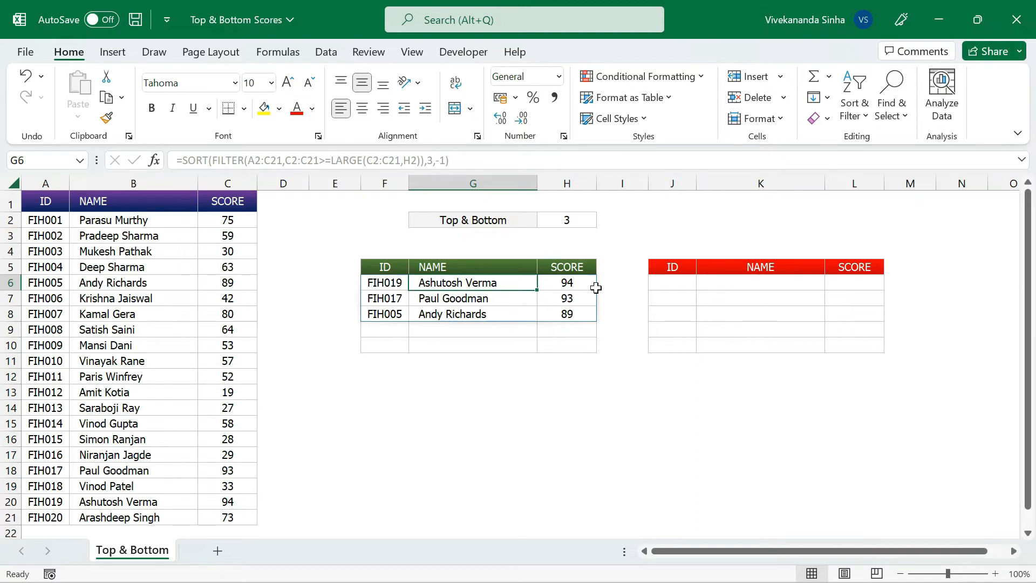
left_click(385, 284)
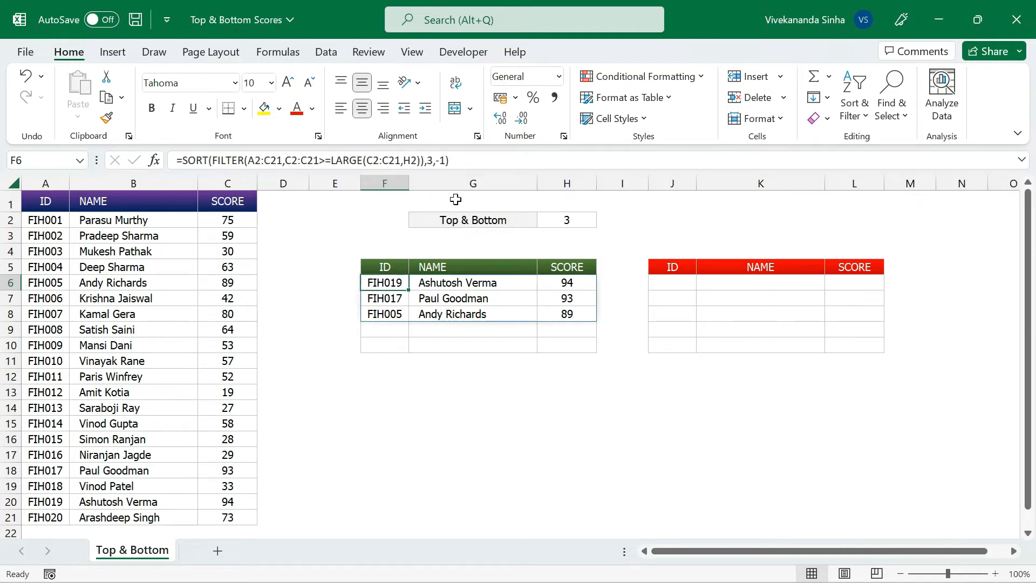
left_click_drag(465, 160, 97, 152)
key("ctrl+c")
key("Escape")
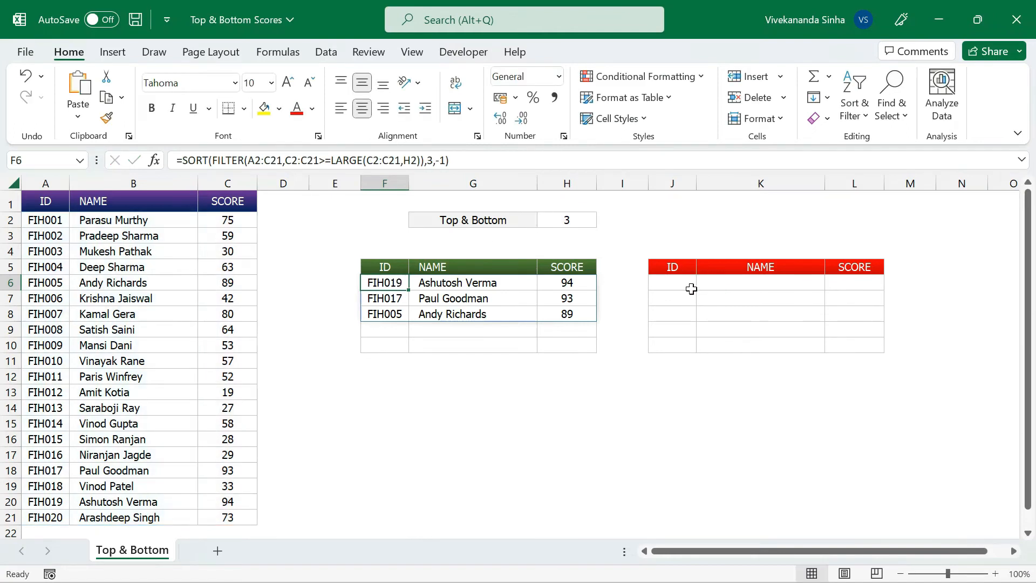
double_click(684, 282)
key("ctrl+v")
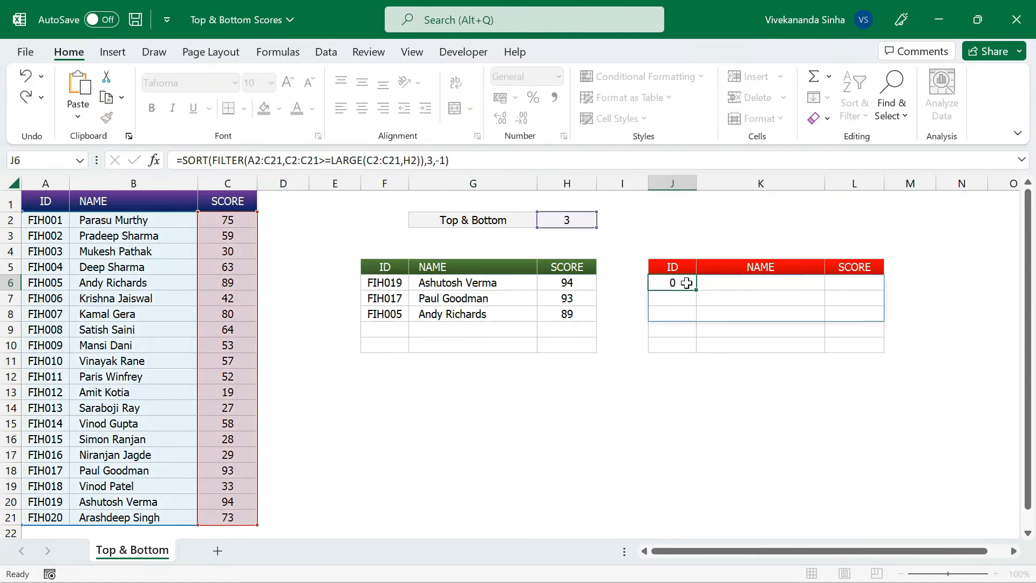
key("Return")
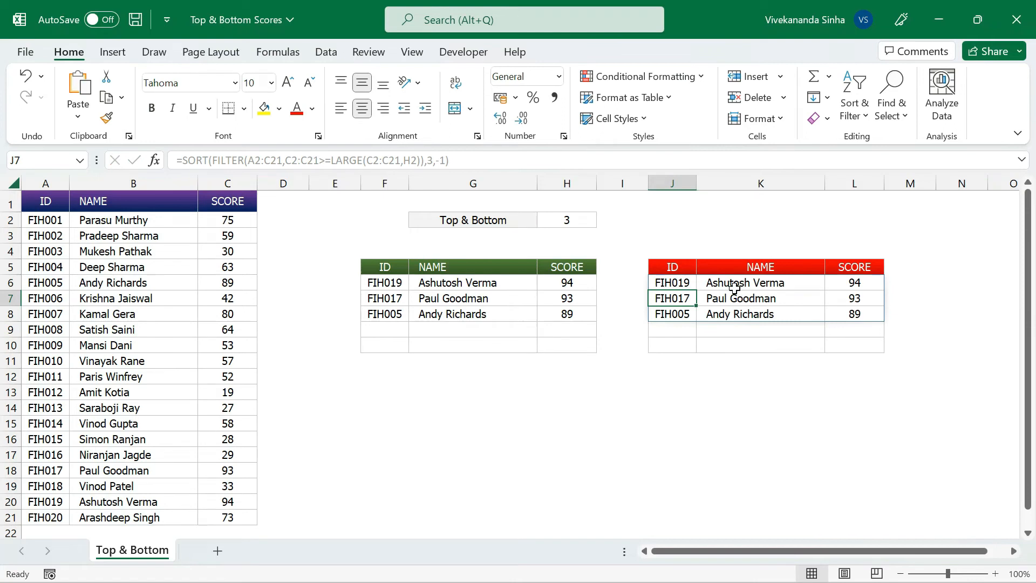
Change the include condition of the J6 formula to C2:C21<=SMALL(C2:C21,H2) and enter it
left_click(683, 281)
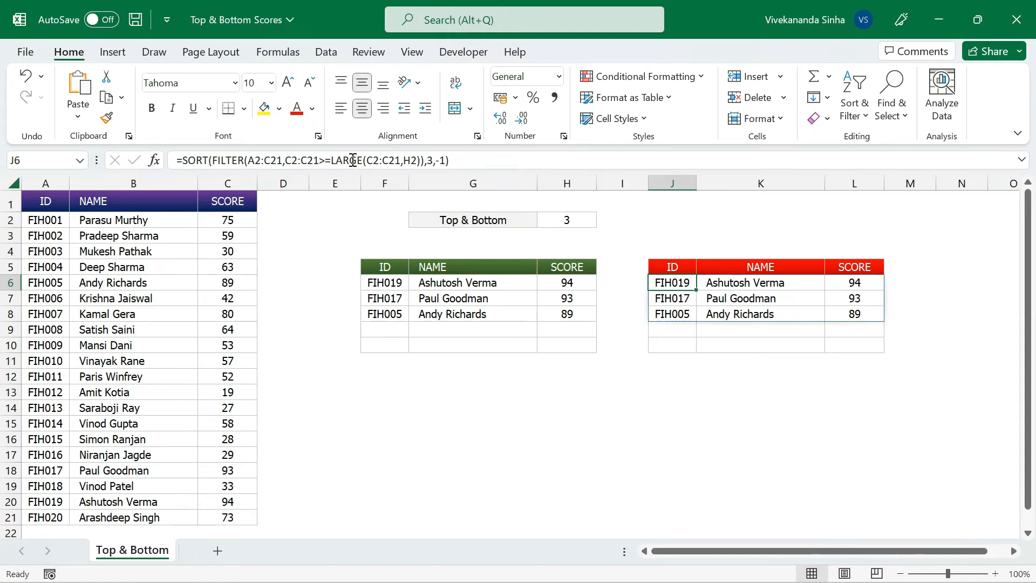
left_click(334, 160)
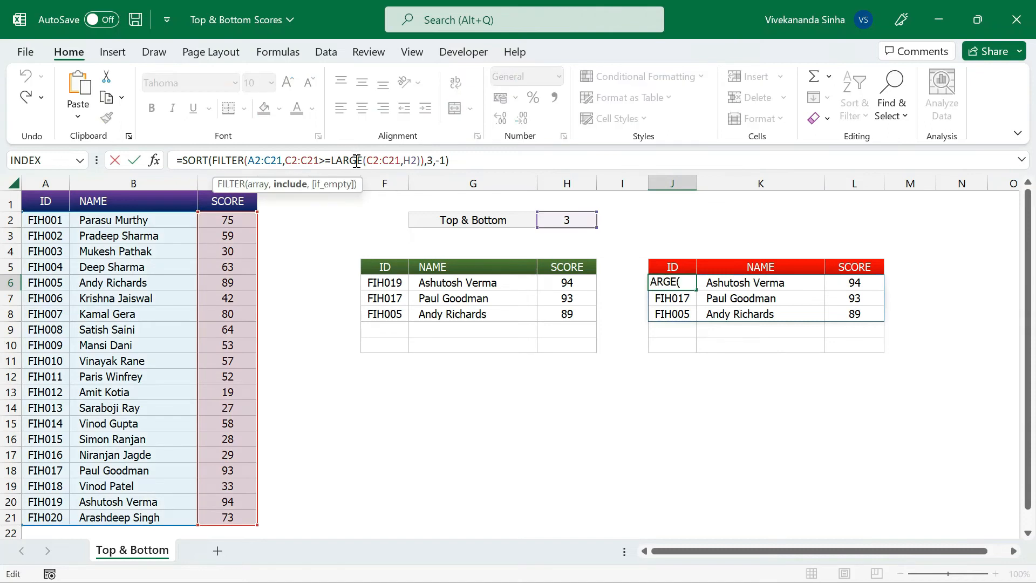
key("BackSpace")
key("BackSpace")
key("BackSpace")
key("BackSpace")
key("BackSpace")
type("small")
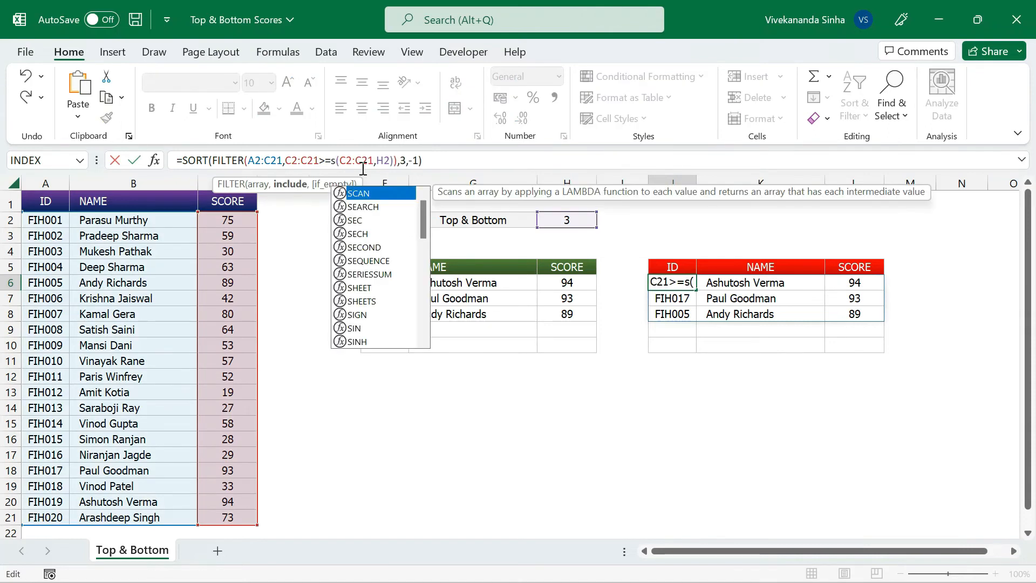
left_click(325, 160)
key("BackSpace")
type("<")
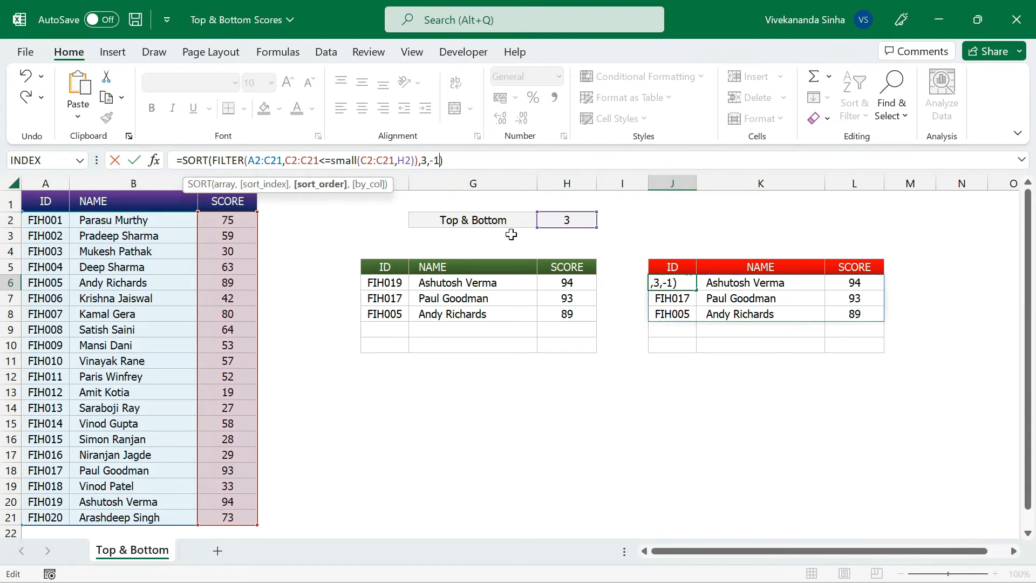
key("Return")
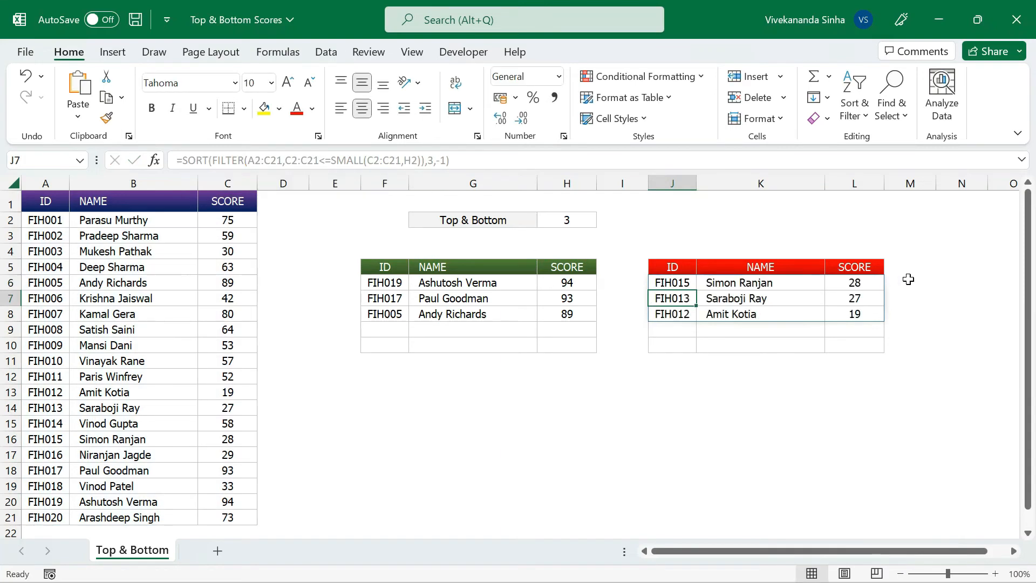
Check the score order in the red table and set the J6 formula's sort order to ascending (1)
left_click(862, 314)
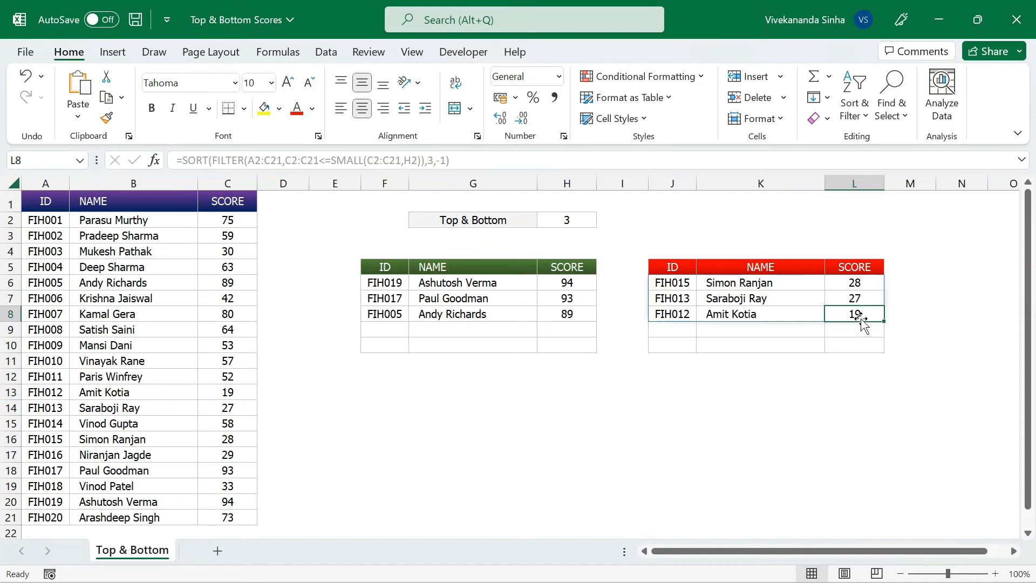
left_click(852, 283)
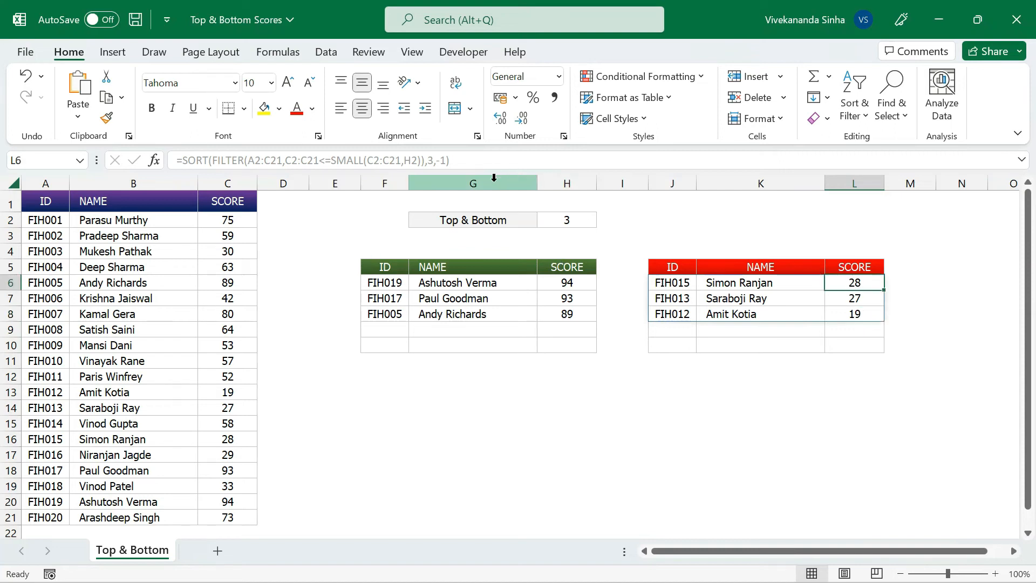
left_click(684, 287)
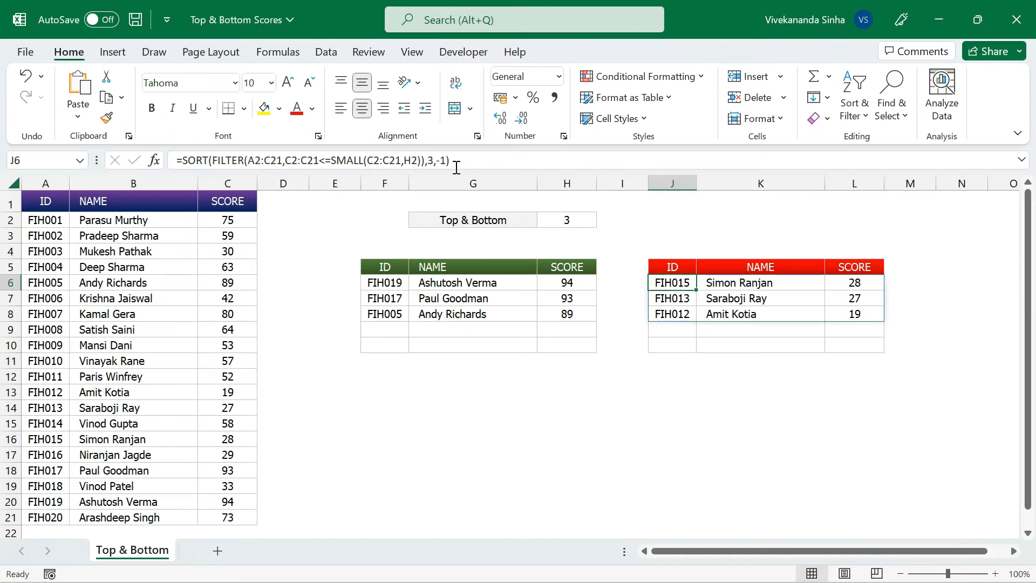
left_click(446, 160)
key("BackSpace")
key("BackSpace")
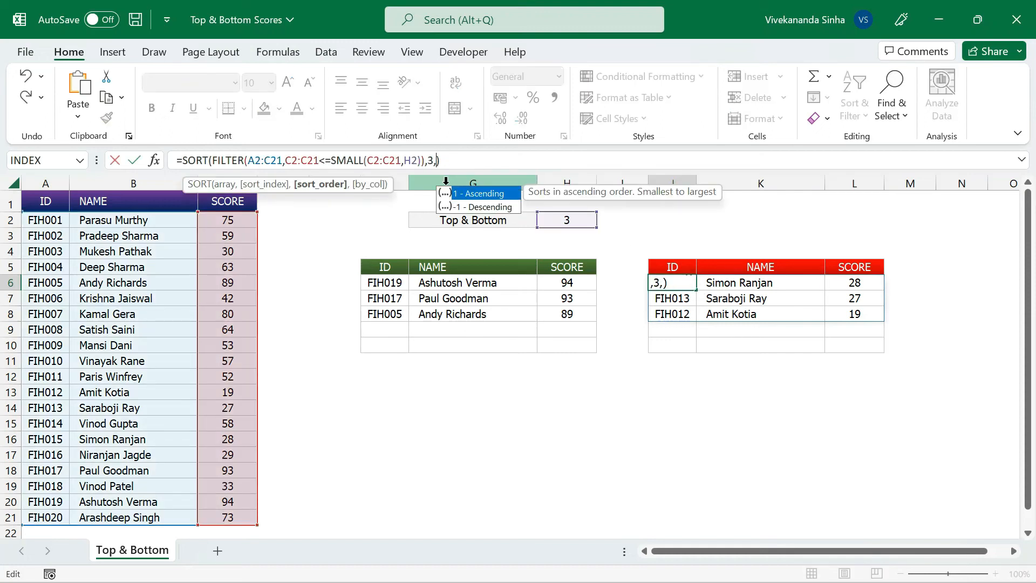
double_click(474, 193)
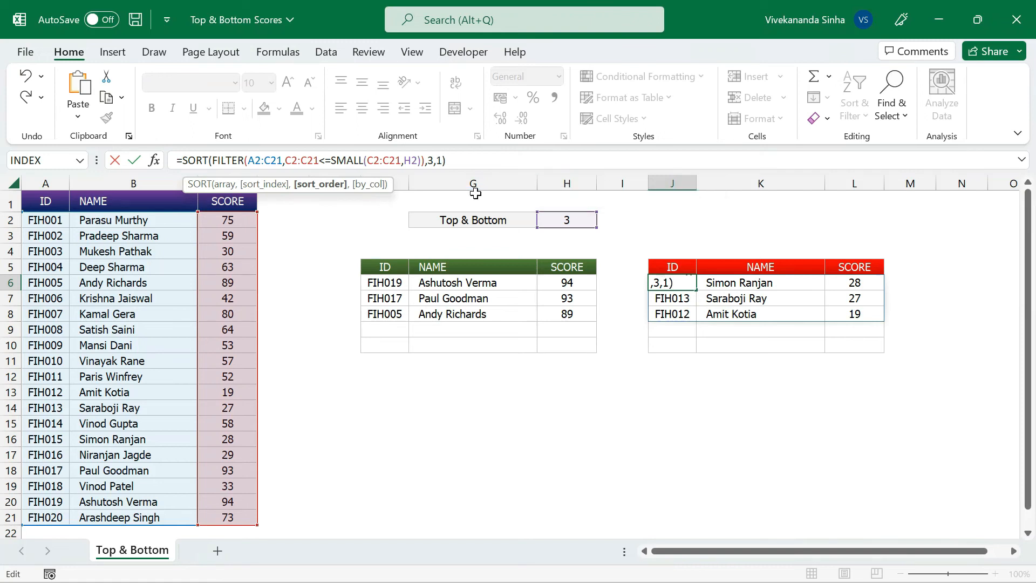
key("Return")
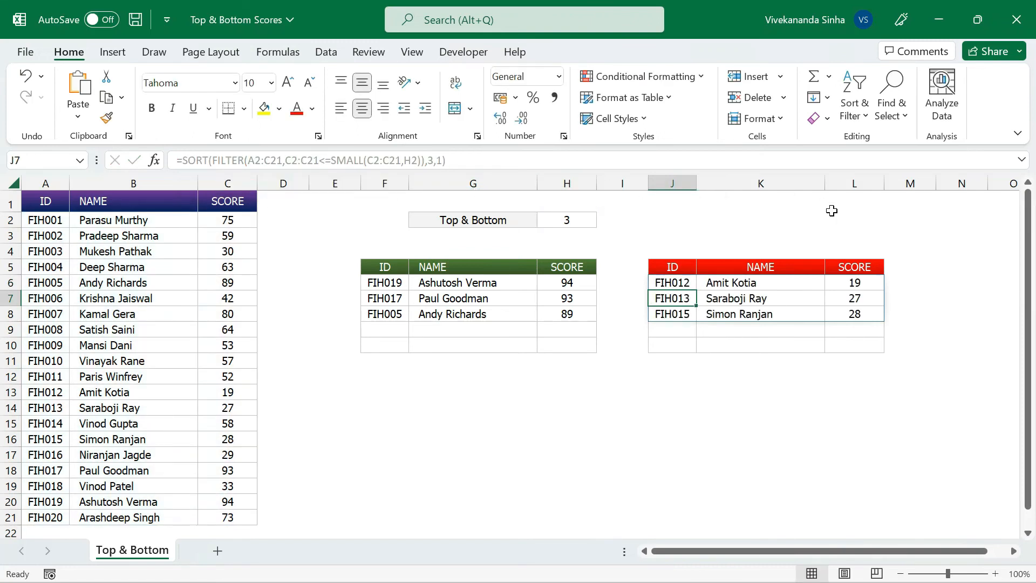
Check the red table's scores, set the Top & Bottom count in H2 to 5, and inspect the formula in J6
left_click(854, 283)
left_click(845, 297)
left_click(844, 315)
left_click(565, 219)
type("5")
key("Return")
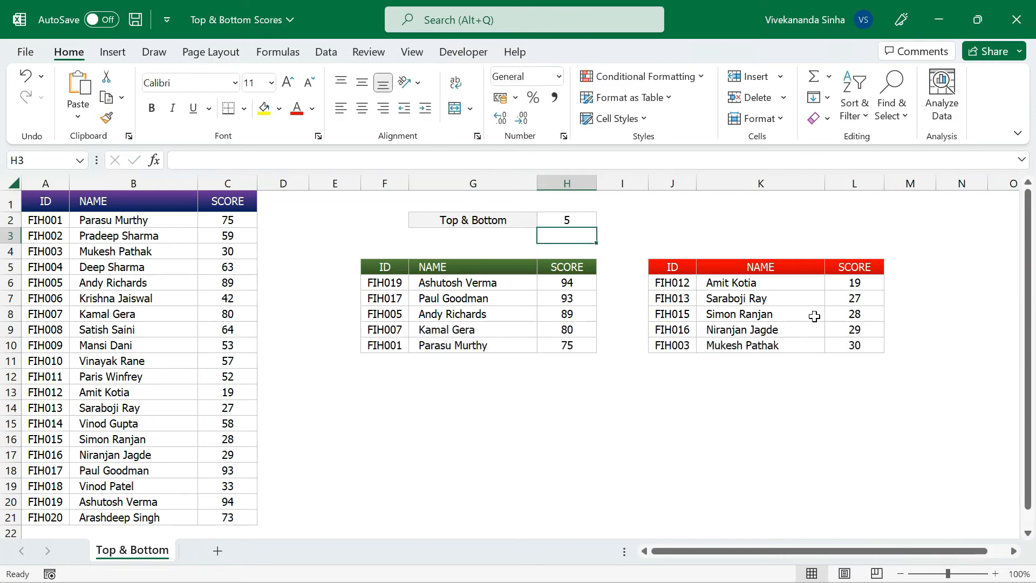
left_click(673, 282)
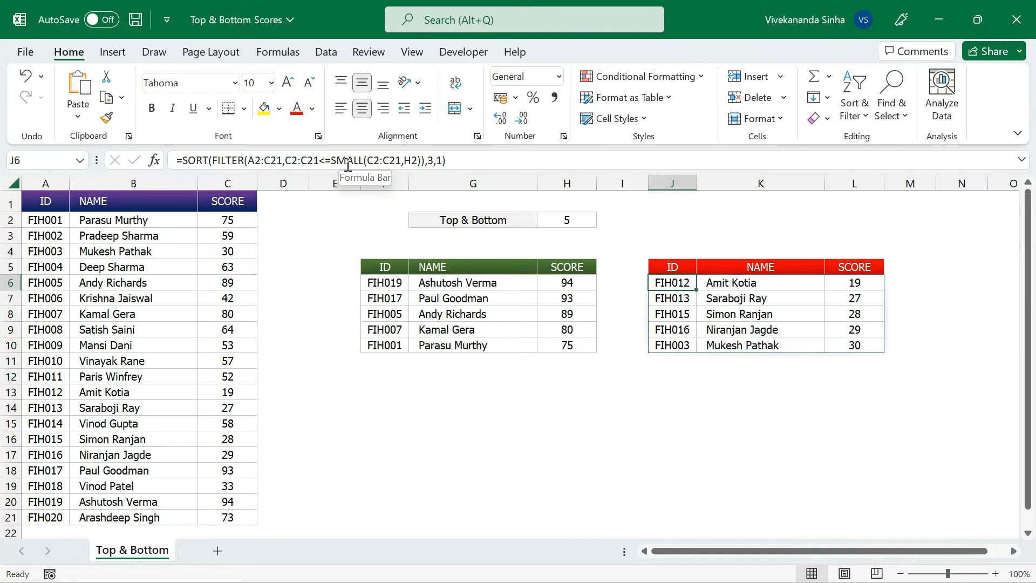